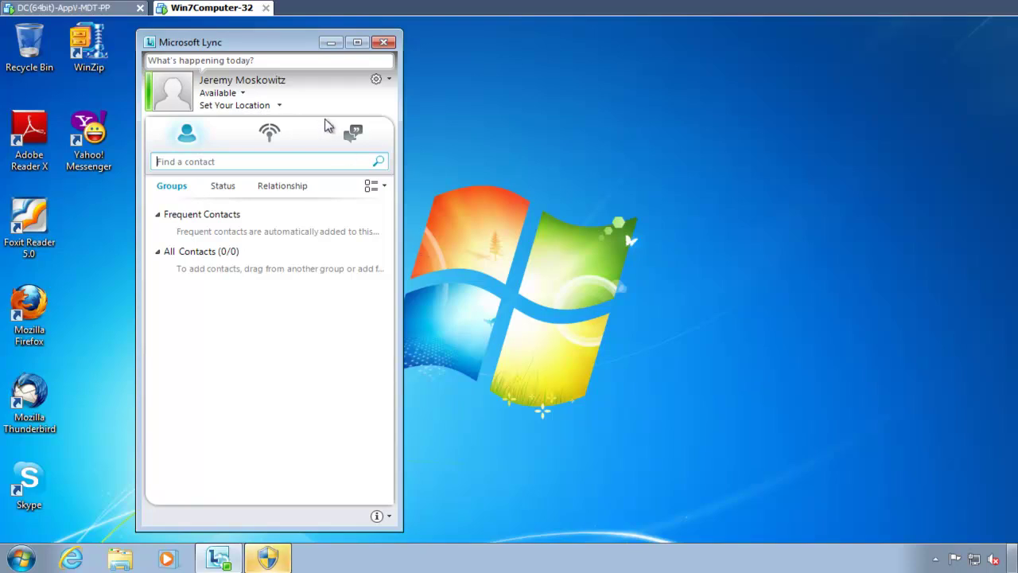
Step: Open the Lync client's options on the Windows 7 machine and reposition the dialog for a clear view
click(23, 561)
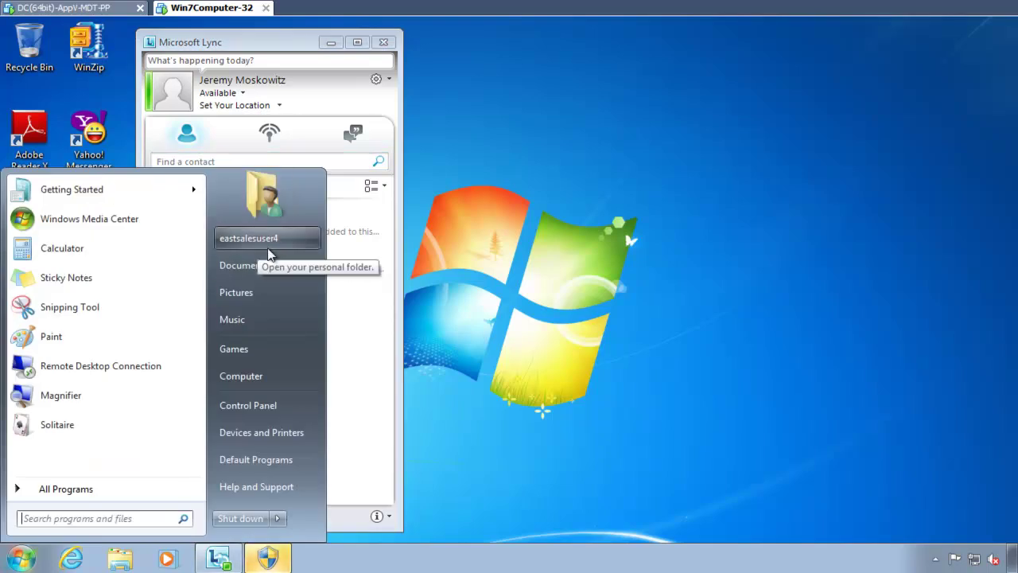
click(387, 112)
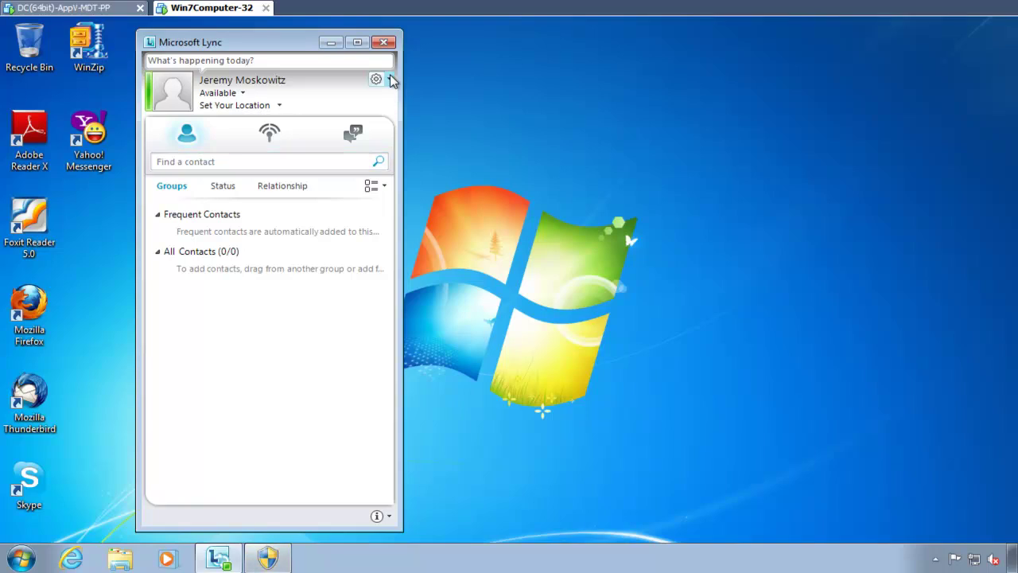
click(388, 79)
mouse_move(414, 137)
click(573, 196)
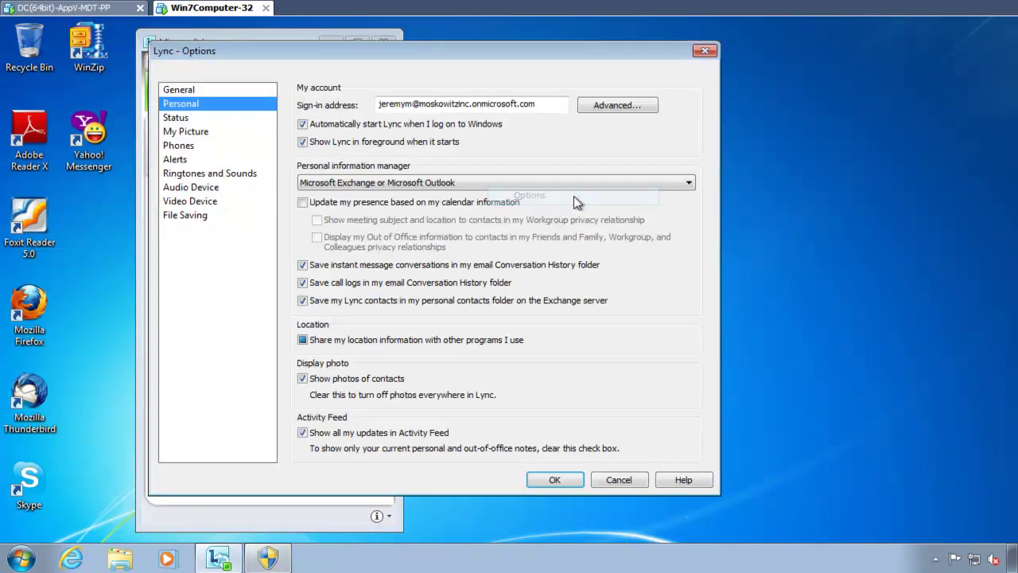
drag(440, 55, 541, 81)
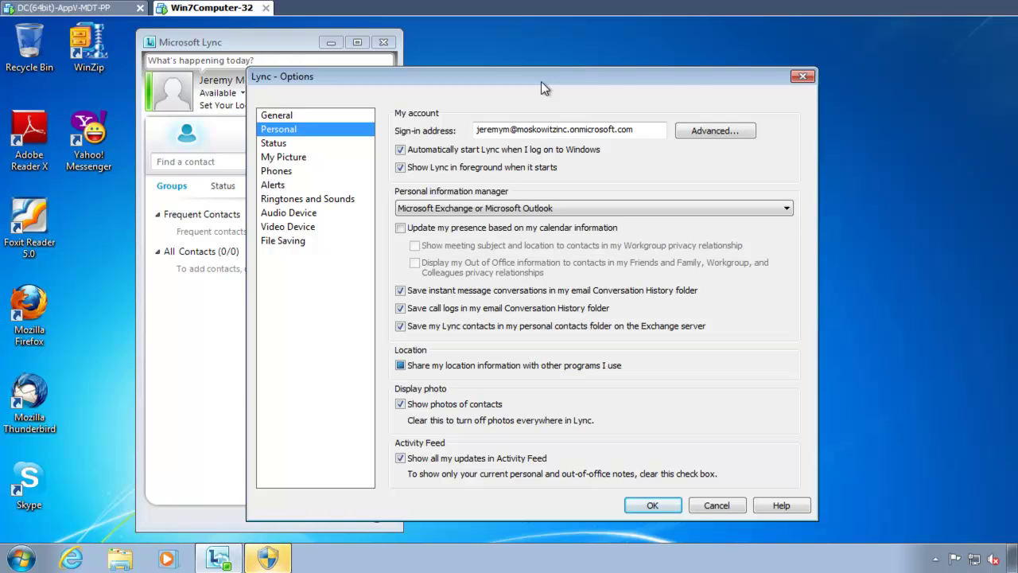
Step: Examine the General, Personal, Status and Alerts options of the Lync client, and cancel the dialog without changes
click(326, 119)
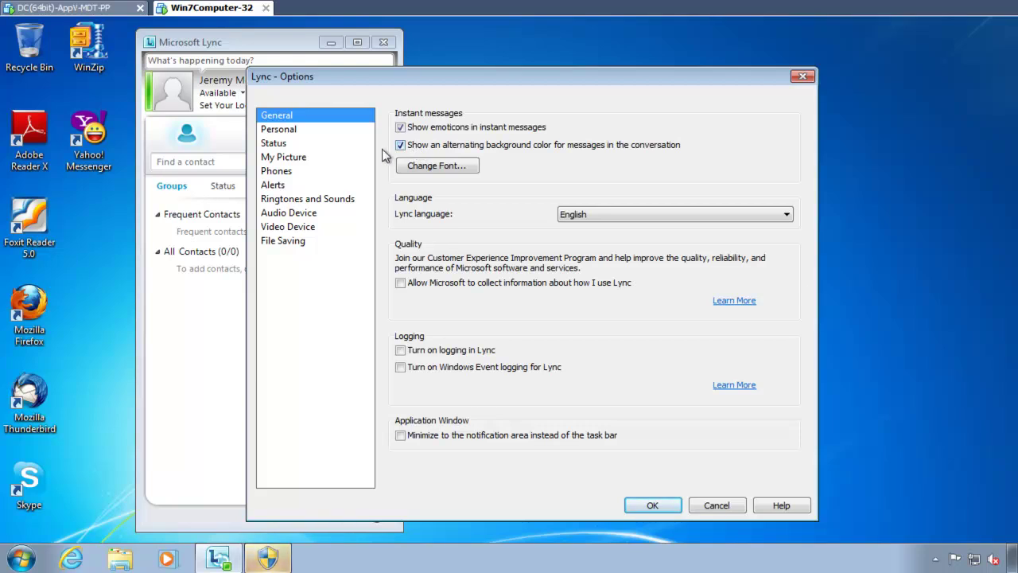
click(323, 130)
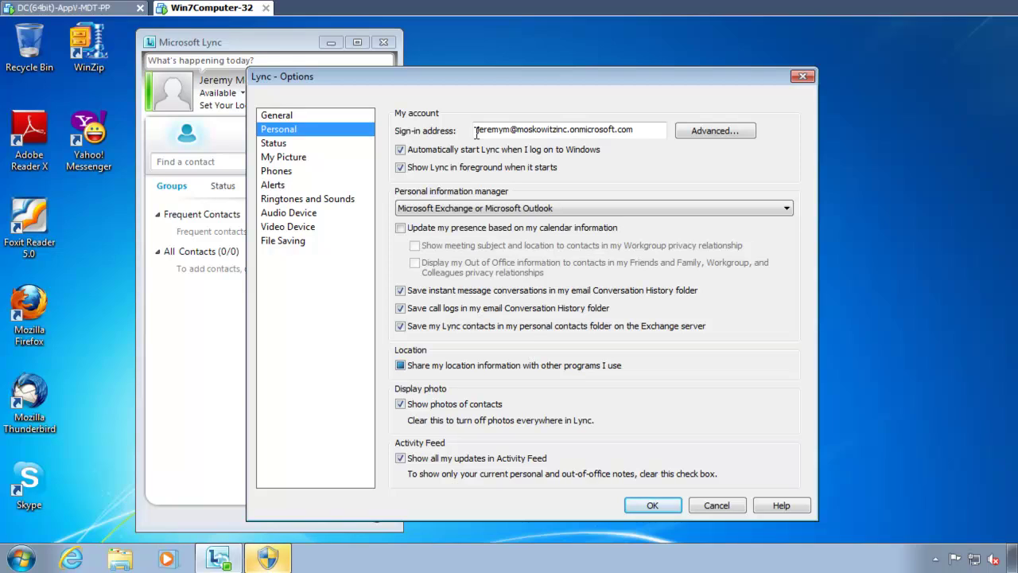
click(288, 147)
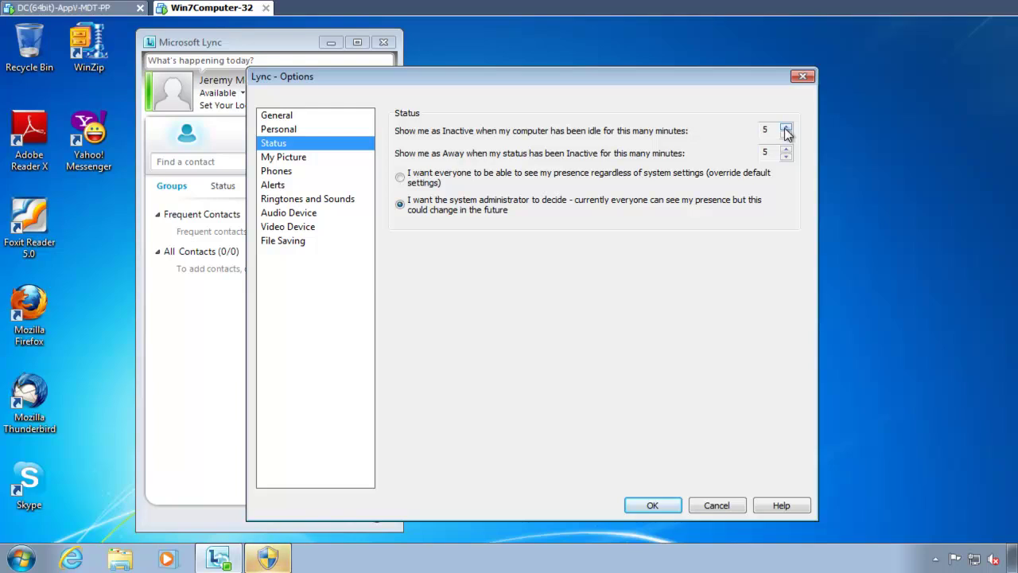
click(309, 186)
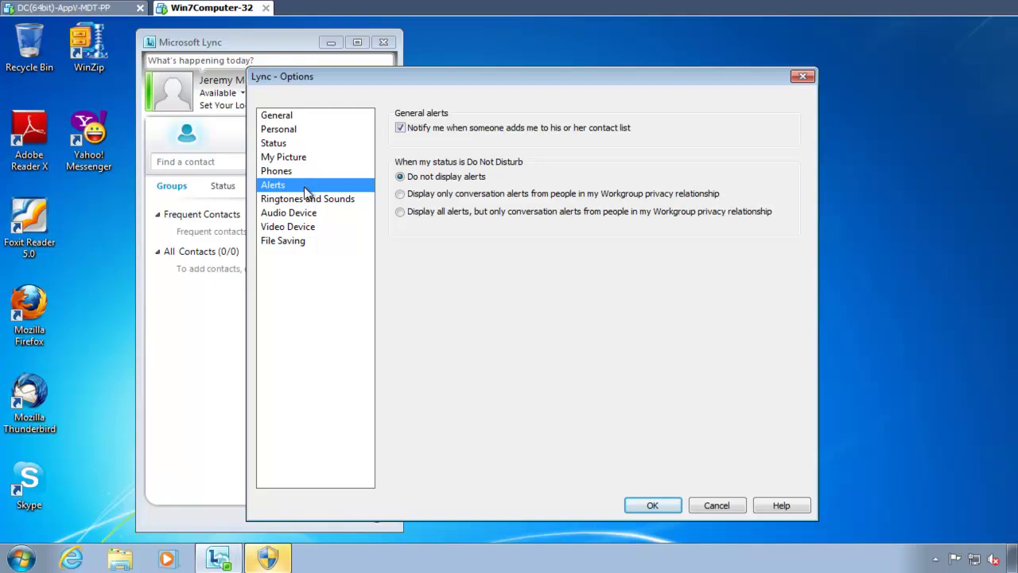
click(709, 505)
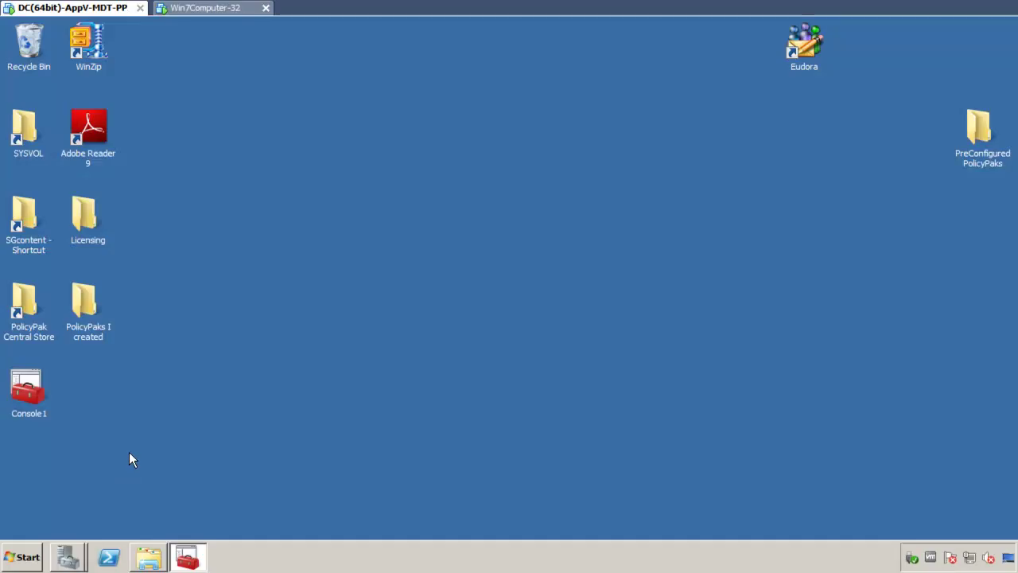
Step: On the domain controller, open the C:\Program Files (x86)\PolicyPak\Extensions folder and dock its window to half of the screen
click(26, 554)
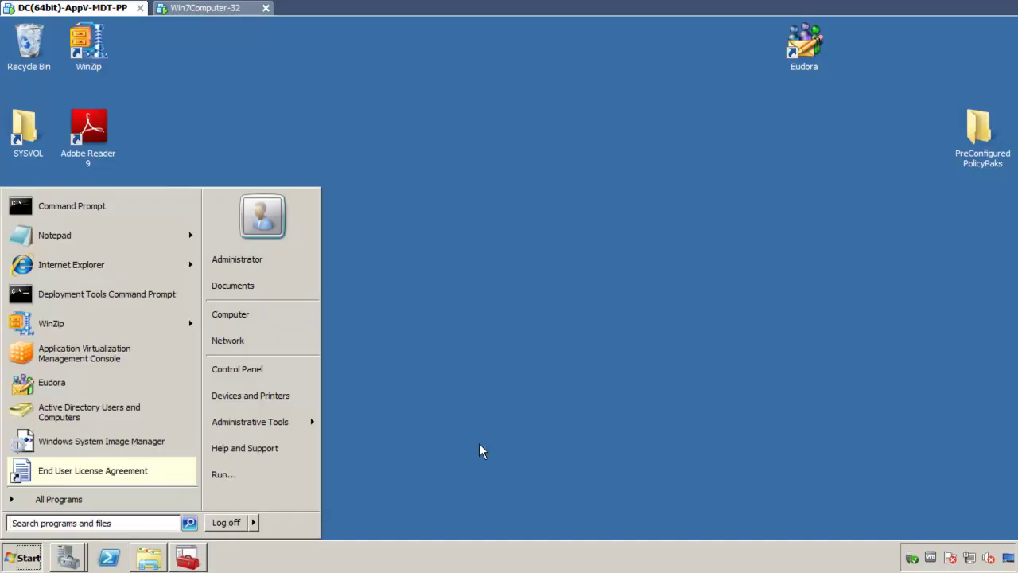
text(c:\p)
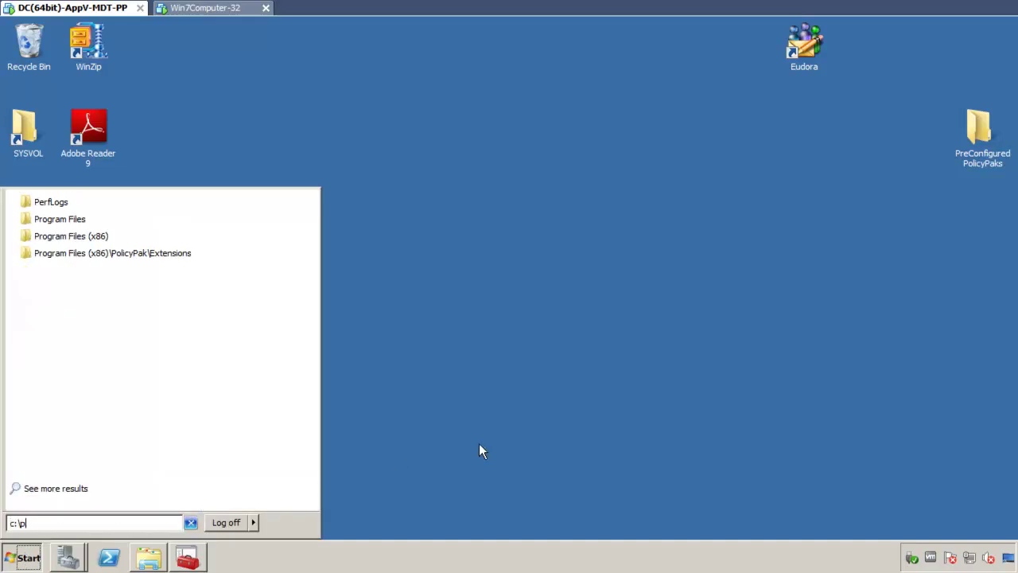
text(ro)
key(Down)
key(Down)
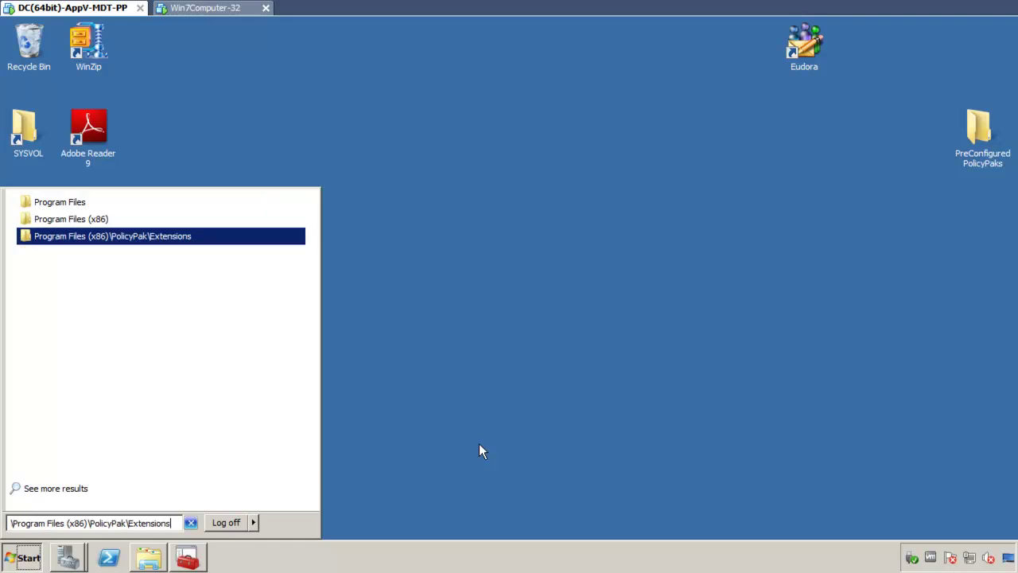
key(Return)
drag(584, 204, 3, 205)
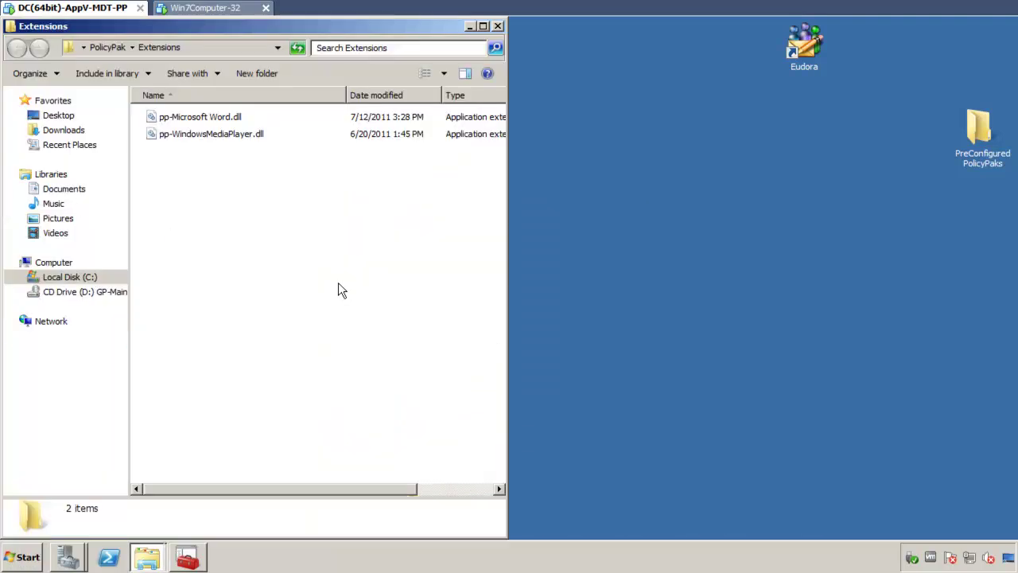
Step: Open the Lync folder inside PreConfigured PolicyPaks in a window beside the Extensions folder
click(983, 133)
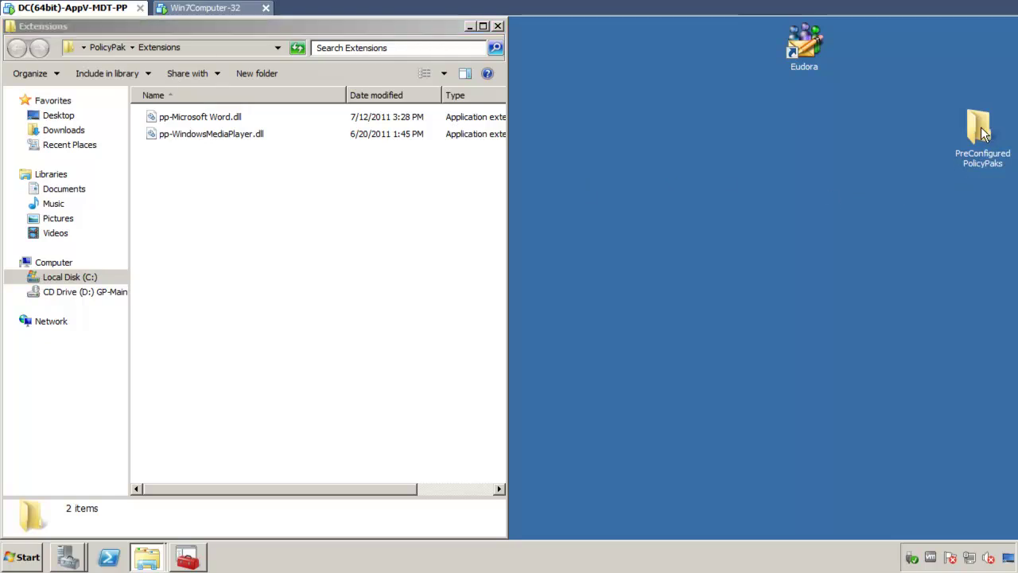
double_click(982, 133)
key(super+Right)
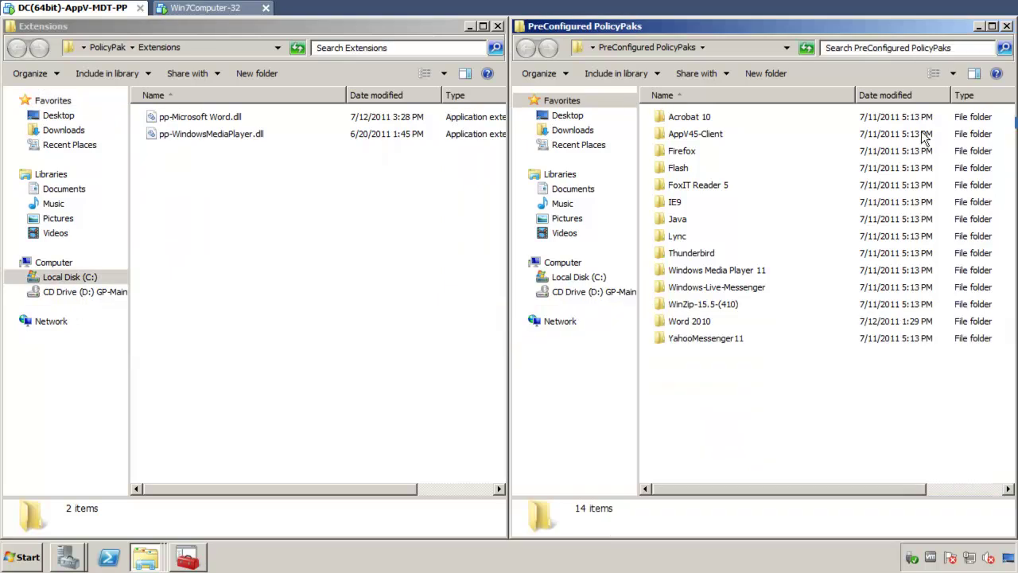
drag(733, 23, 751, 114)
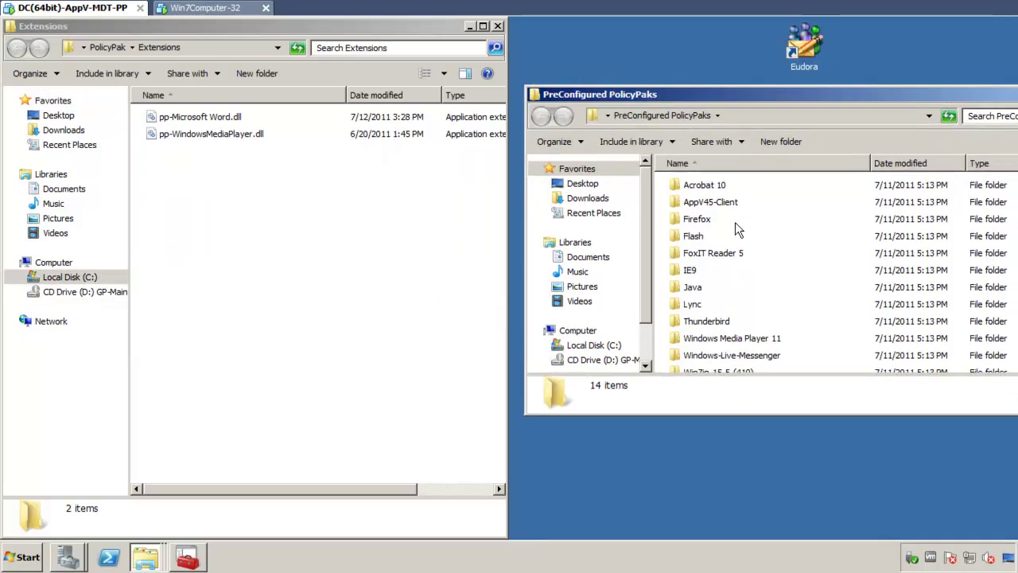
scroll(734, 222, down, 1)
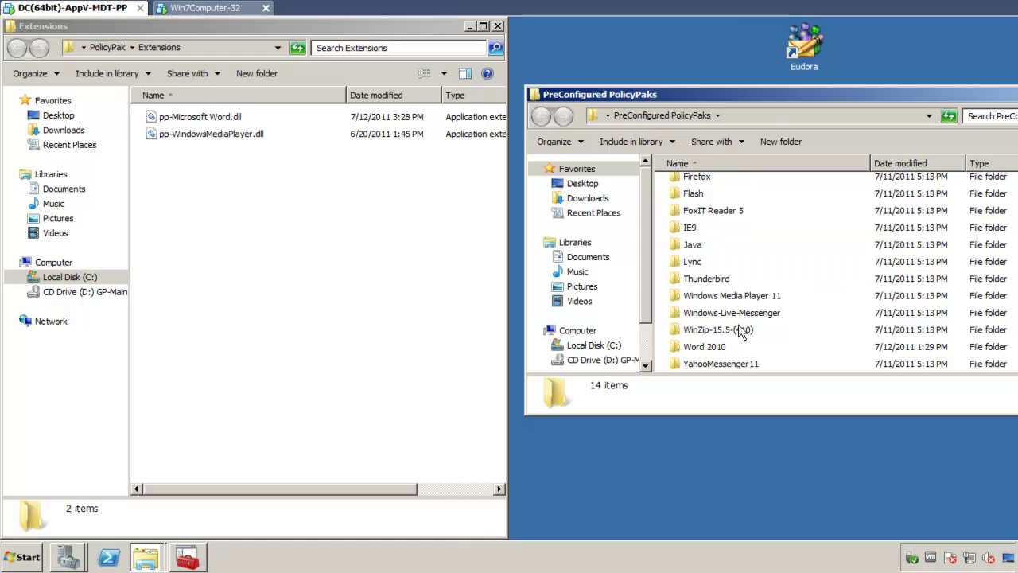
double_click(700, 263)
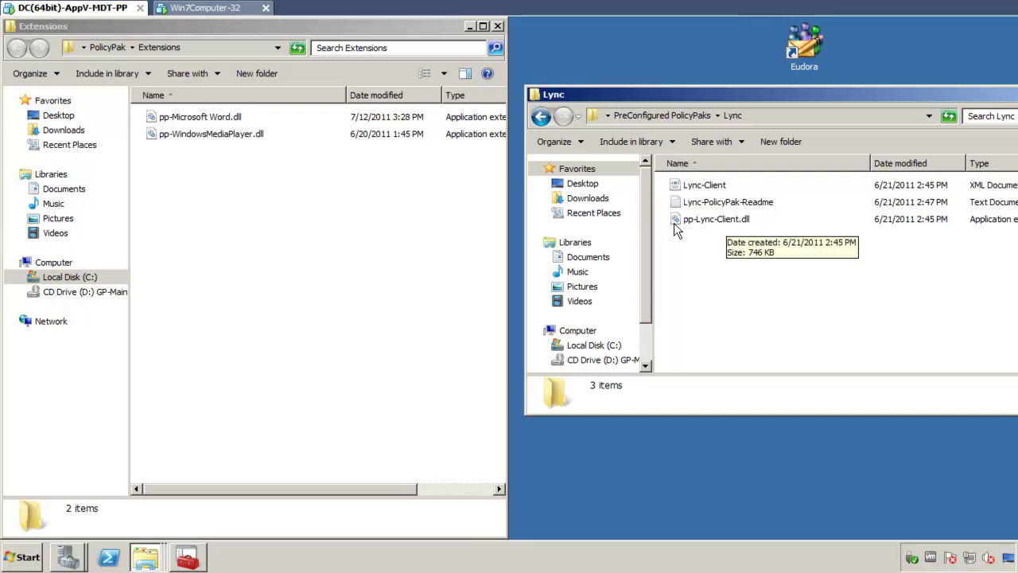
Step: Copy pp-Lync-Client.dll from the Lync folder into the Extensions folder and close the Extensions window
click(722, 225)
drag(724, 227, 309, 218)
click(332, 227)
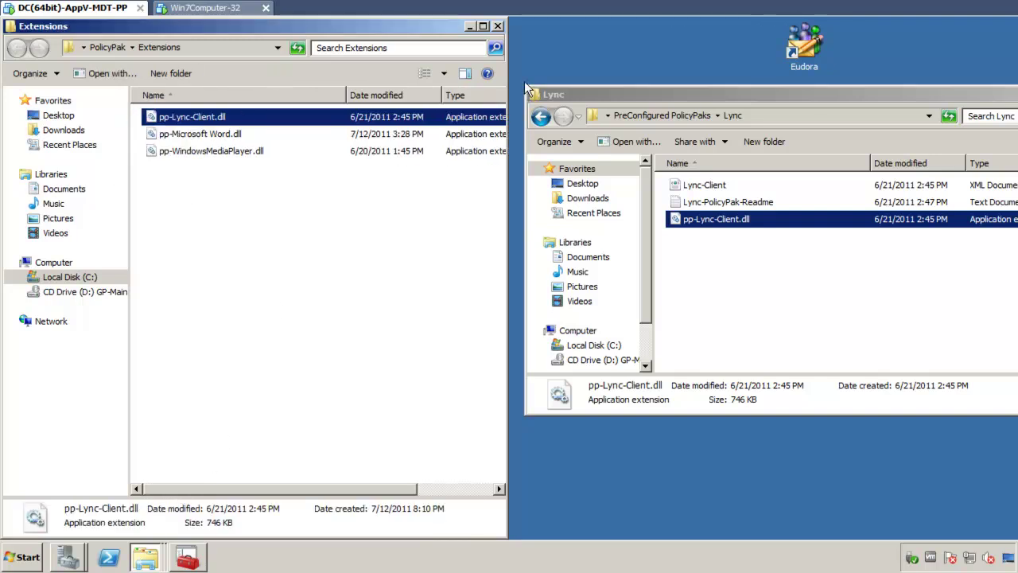
click(498, 30)
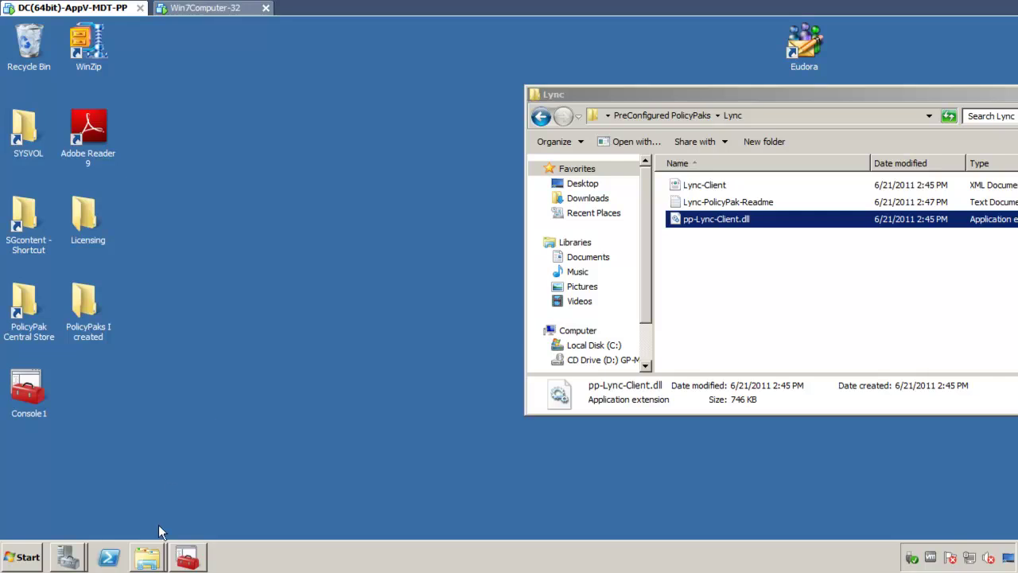
Step: In Group Policy Management, create a GPO named "Lock Down Lync client" linked to the East Sales Users OU
click(187, 559)
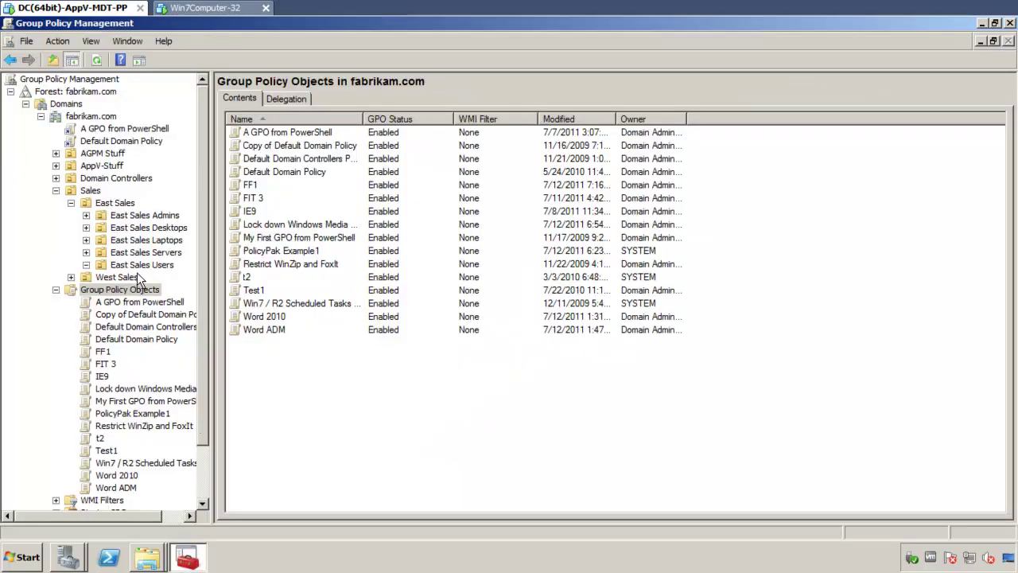
right_click(164, 268)
click(182, 272)
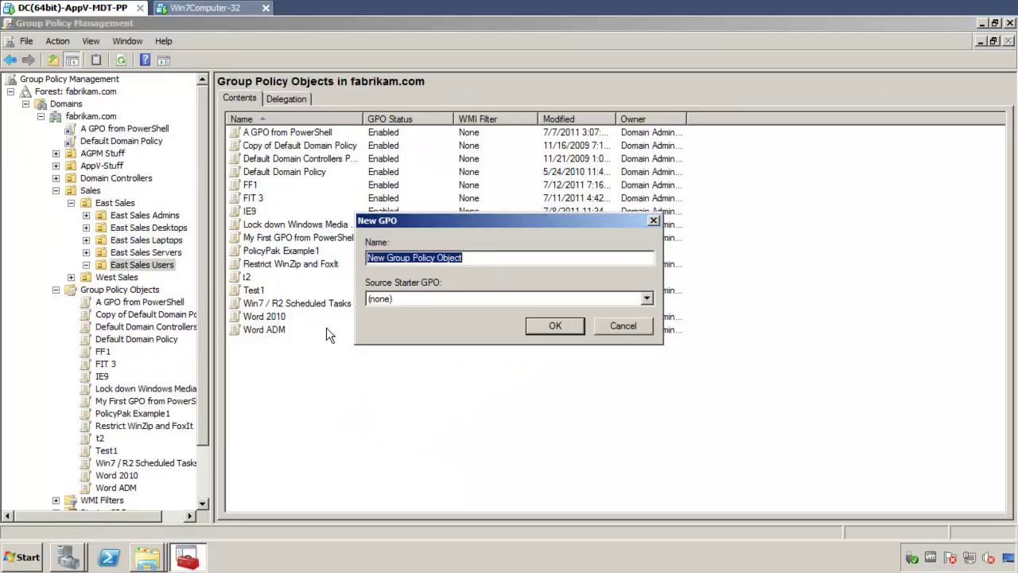
text(Lock Down)
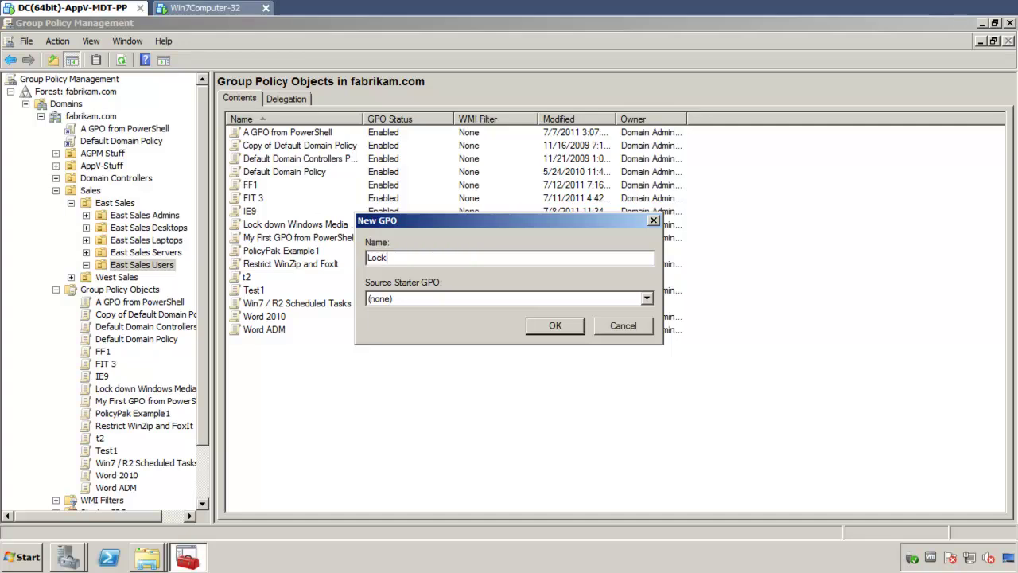
text( Luync)
key(ctrl+shift+Left)
text(Lync client)
key(Return)
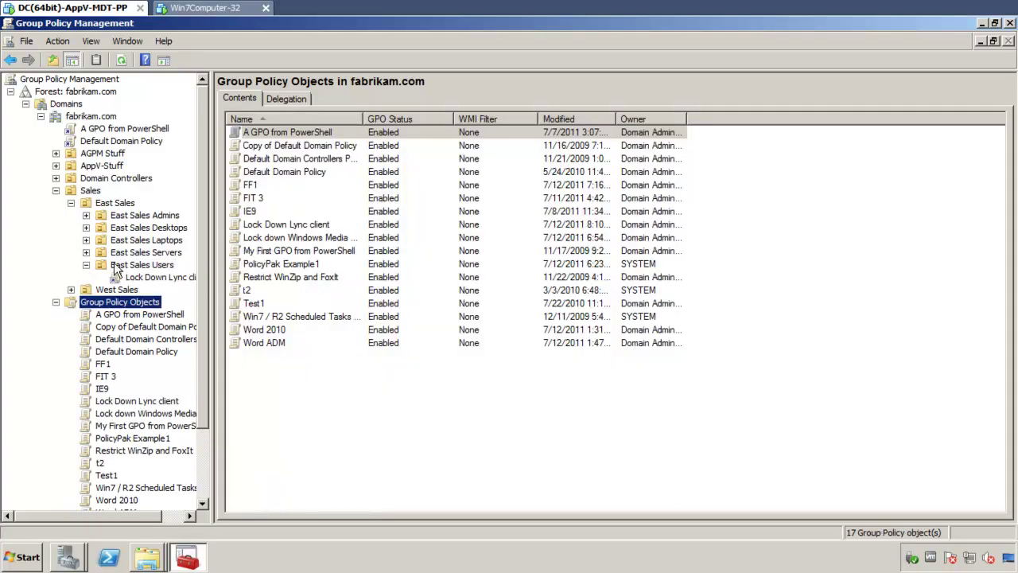
Step: Edit the Lock Down Lync client GPO and add PolicyPak for Microsoft Lync under the User Configuration's PolicyPak applications
right_click(160, 279)
click(182, 279)
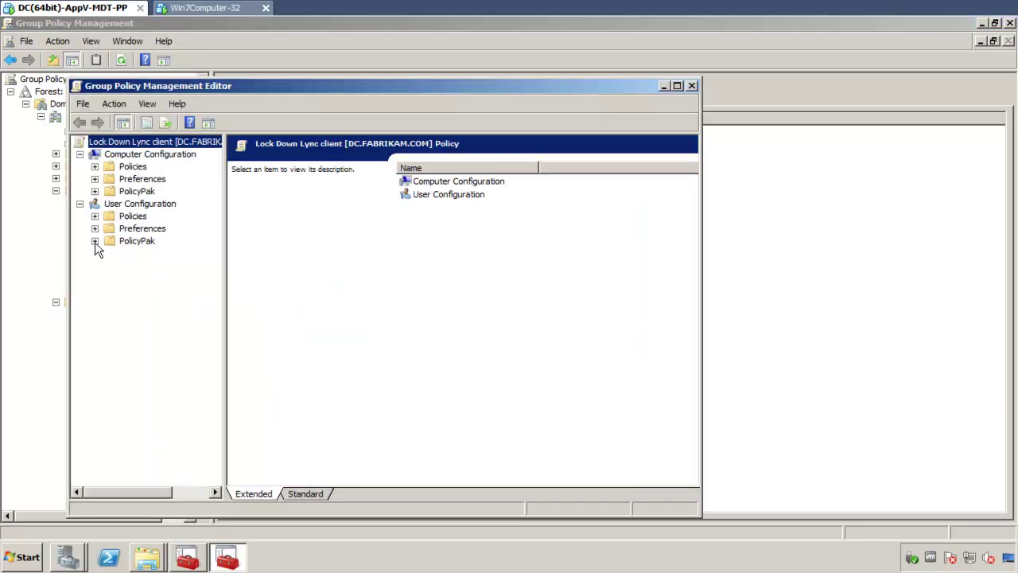
click(95, 241)
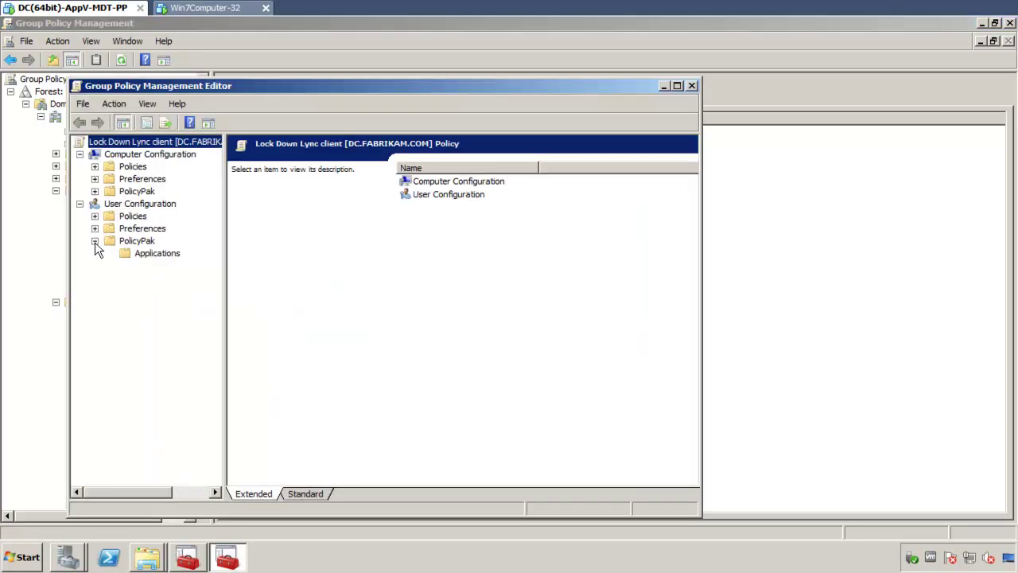
click(161, 254)
right_click(163, 253)
mouse_move(188, 260)
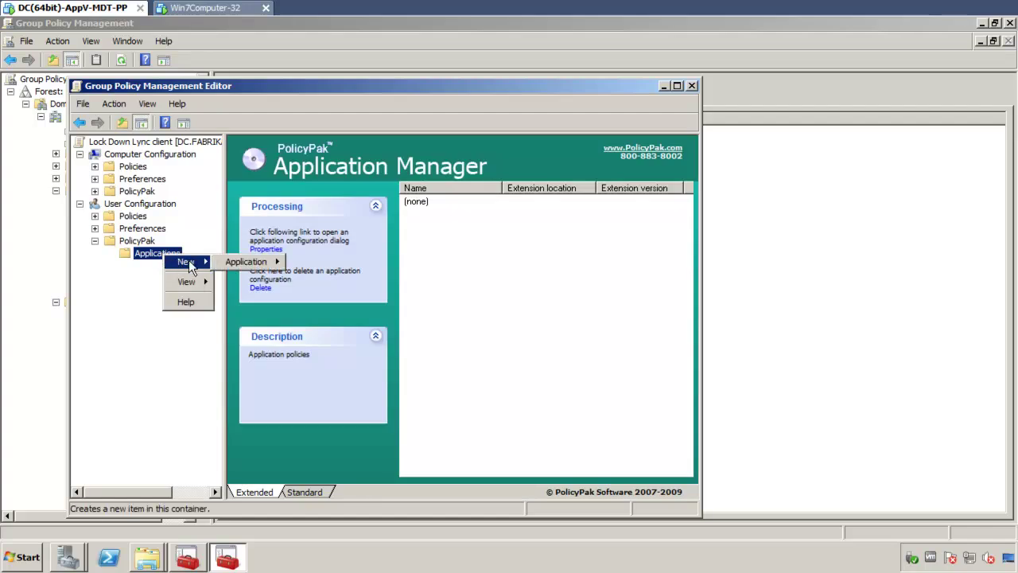
mouse_move(223, 261)
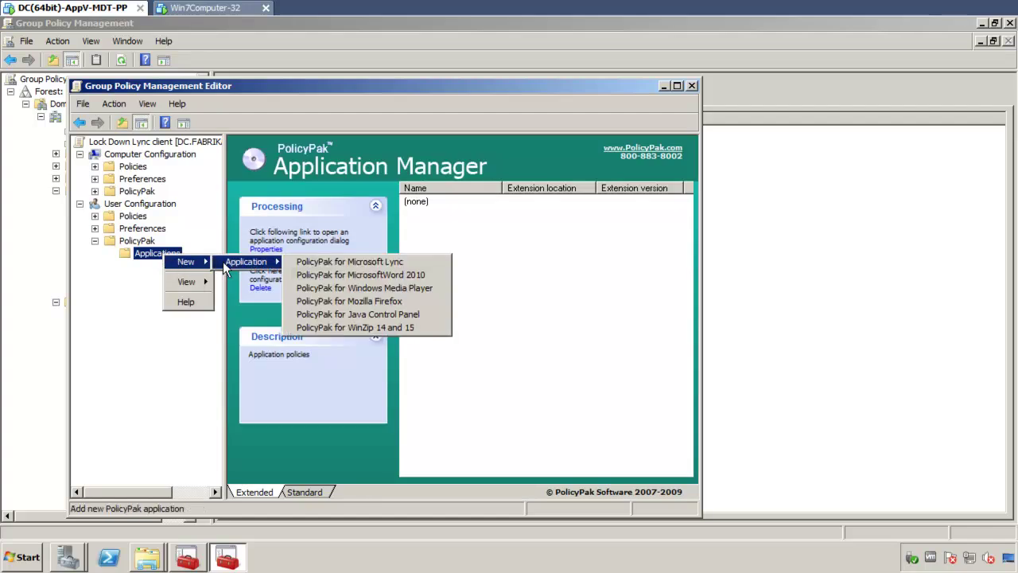
click(425, 264)
Step: Open the Microsoft Lync policy settings and turn off emoticons in instant messages and the alternating message background color
click(452, 205)
double_click(452, 205)
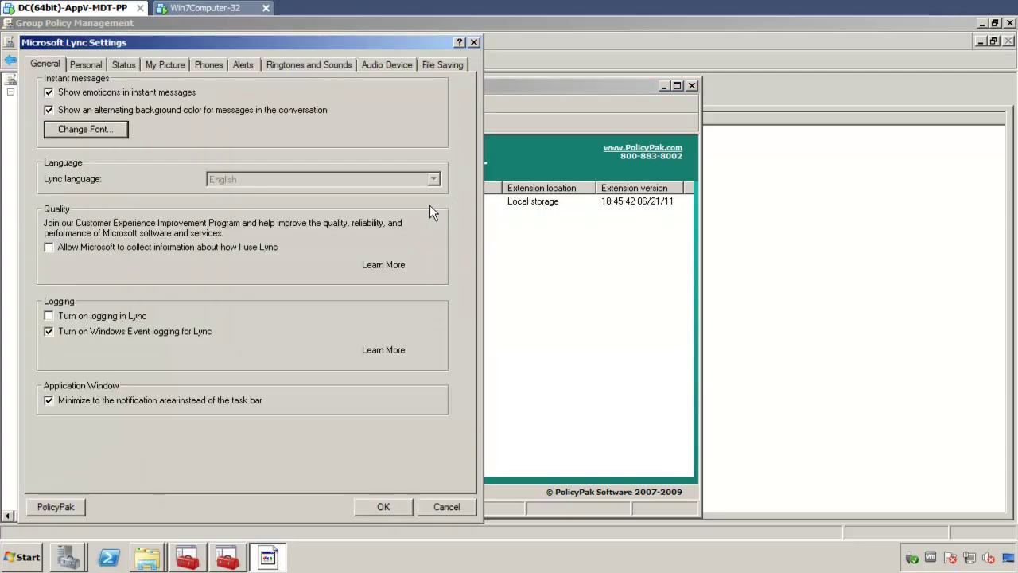
drag(367, 42, 615, 67)
click(348, 121)
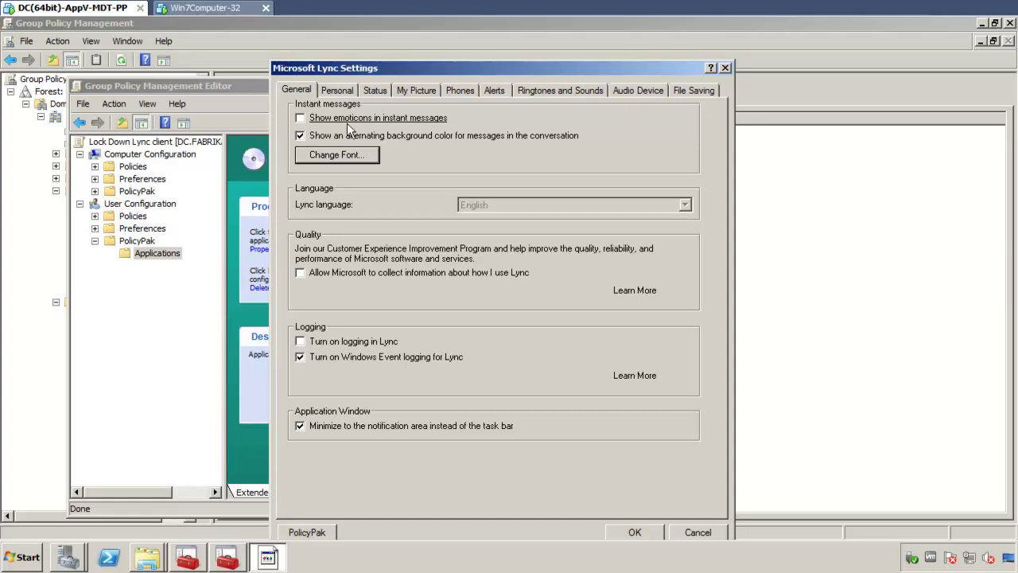
click(423, 137)
Step: Clear the sign-in address in the Personal settings and disable the corresponding control in the target application
click(342, 90)
drag(524, 123, 360, 126)
key(Delete)
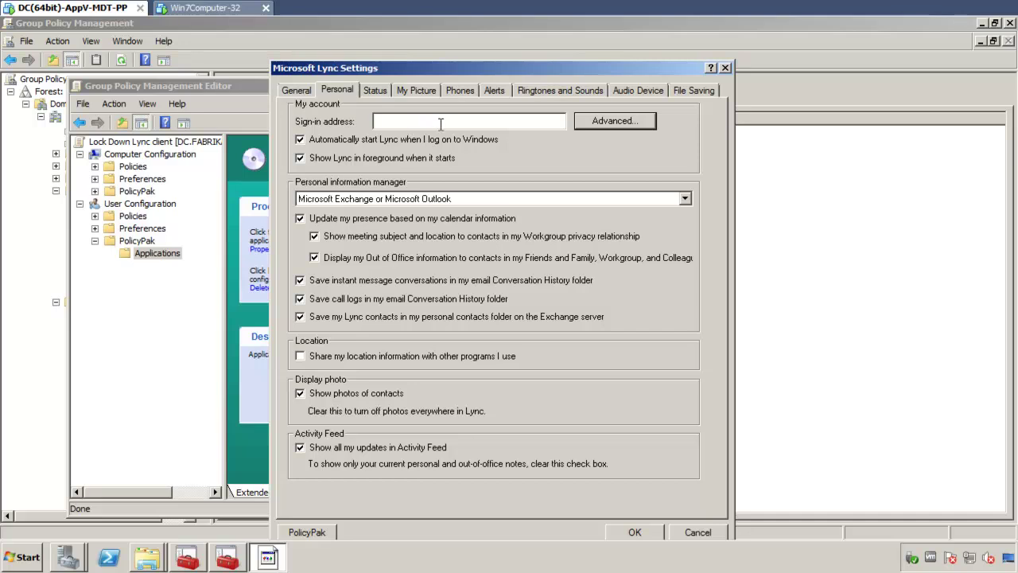
right_click(477, 122)
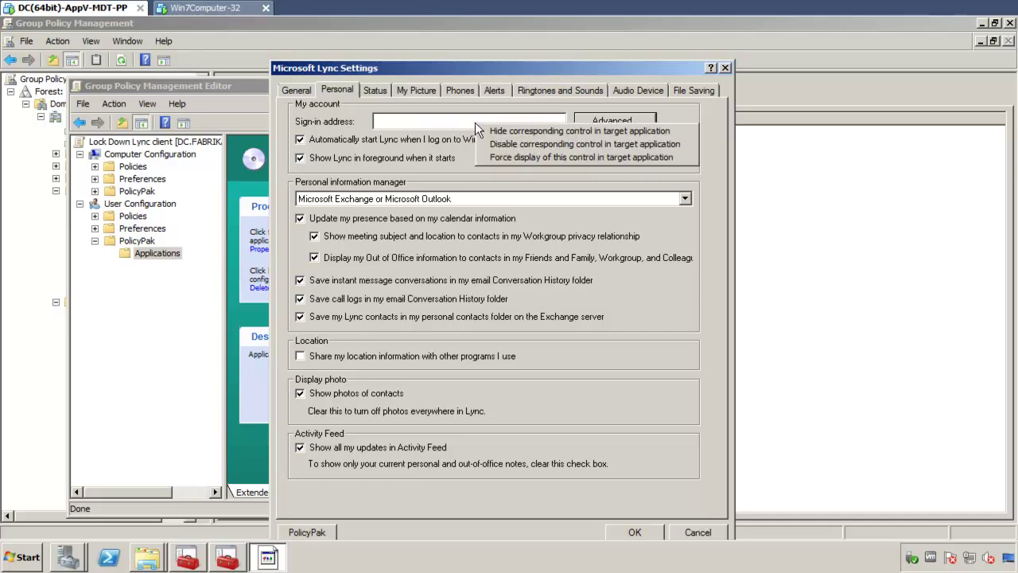
click(512, 146)
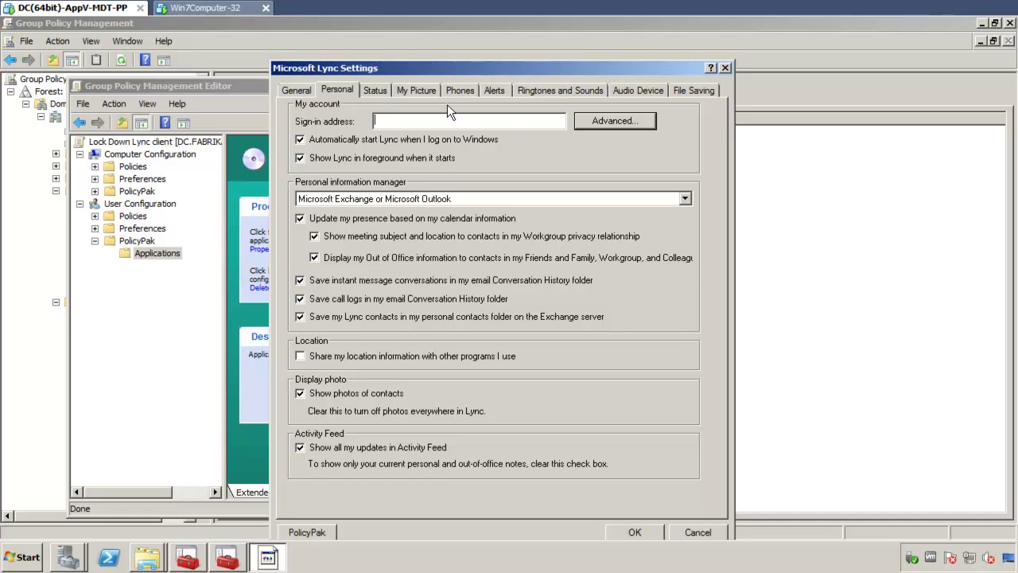
Step: In the Status settings, set the idle time before being shown as Inactive to 11 minutes
click(375, 90)
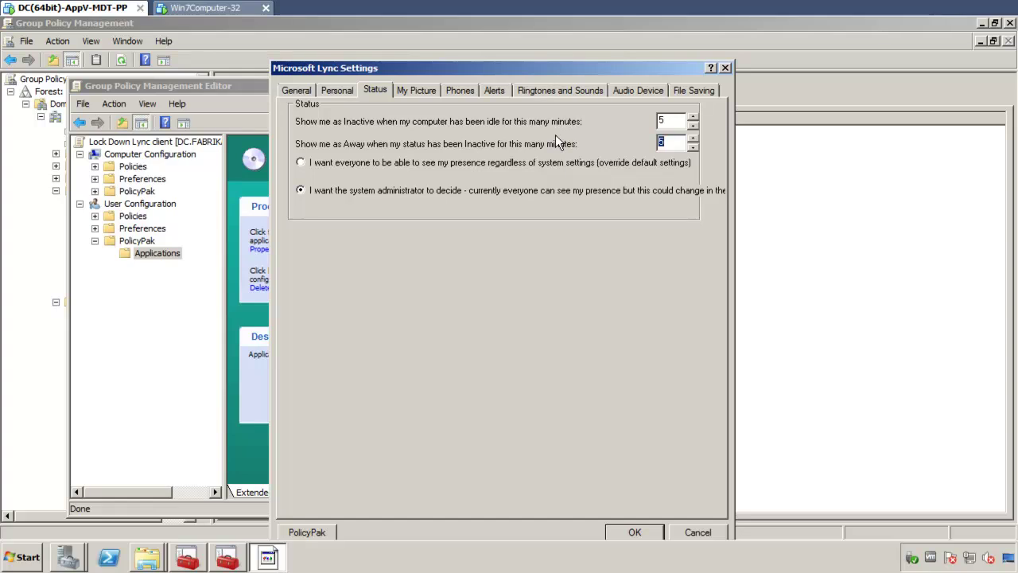
click(693, 117)
click(693, 117)
click(693, 117)
click(693, 117)
click(692, 117)
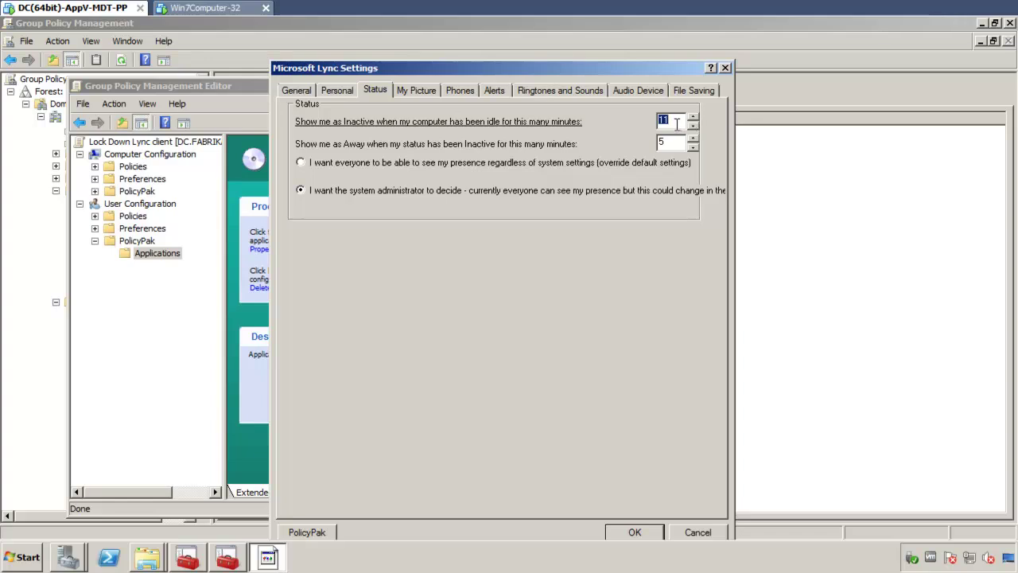
Step: Disable the Inactive idle-time control and the whole Alerts tab in the target application, and save the Microsoft Lync policy settings
right_click(676, 122)
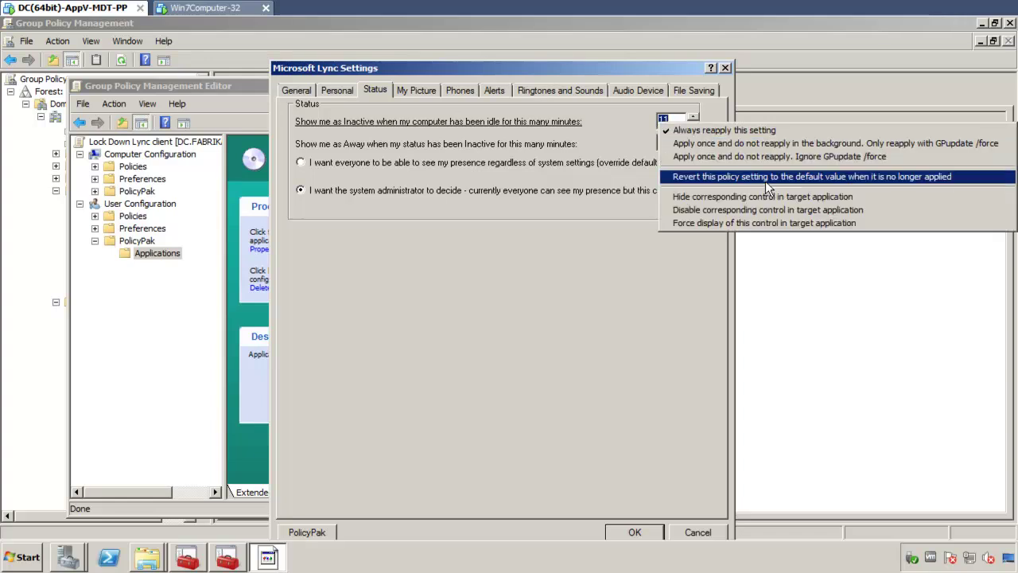
click(815, 212)
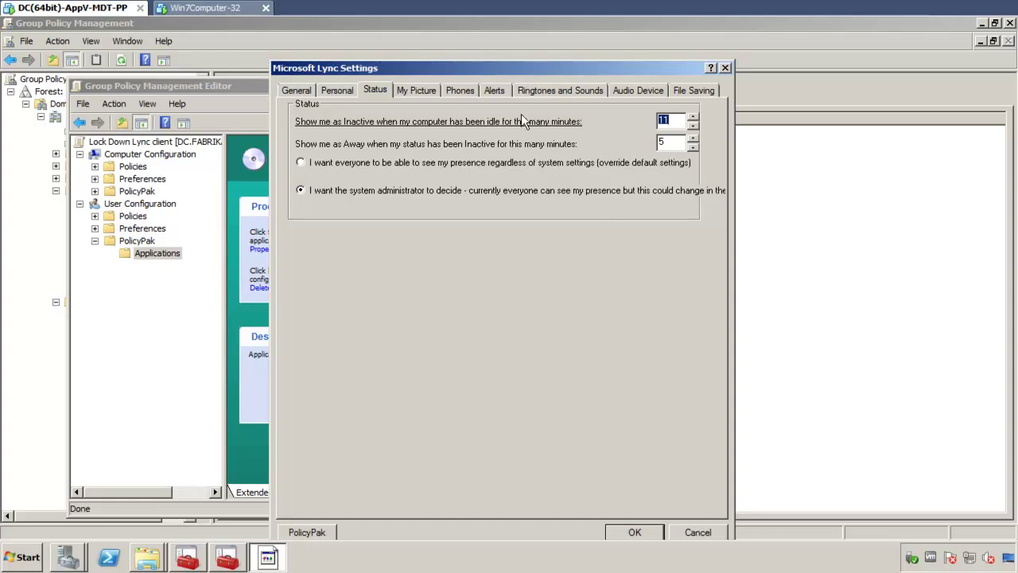
click(498, 92)
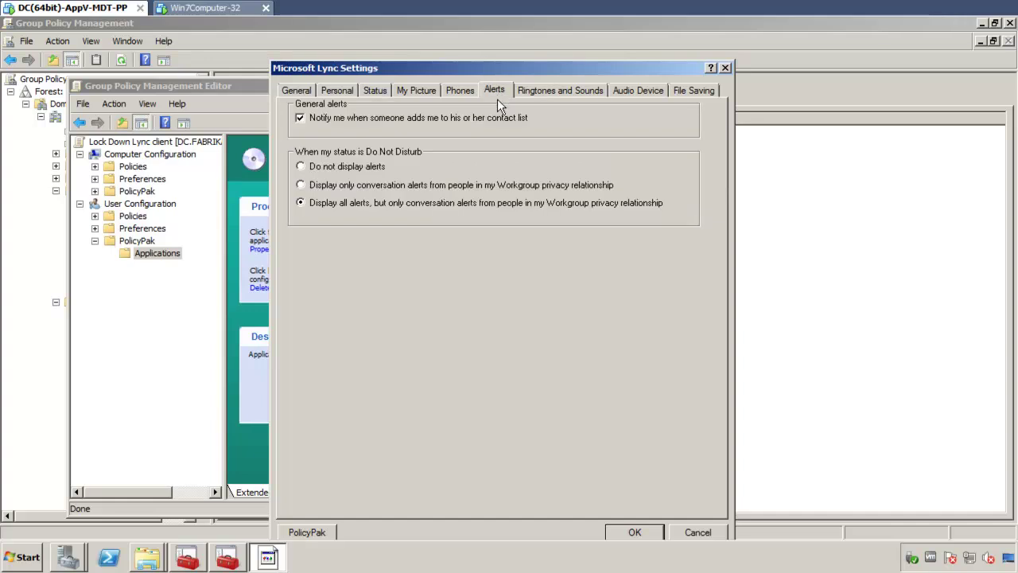
right_click(494, 101)
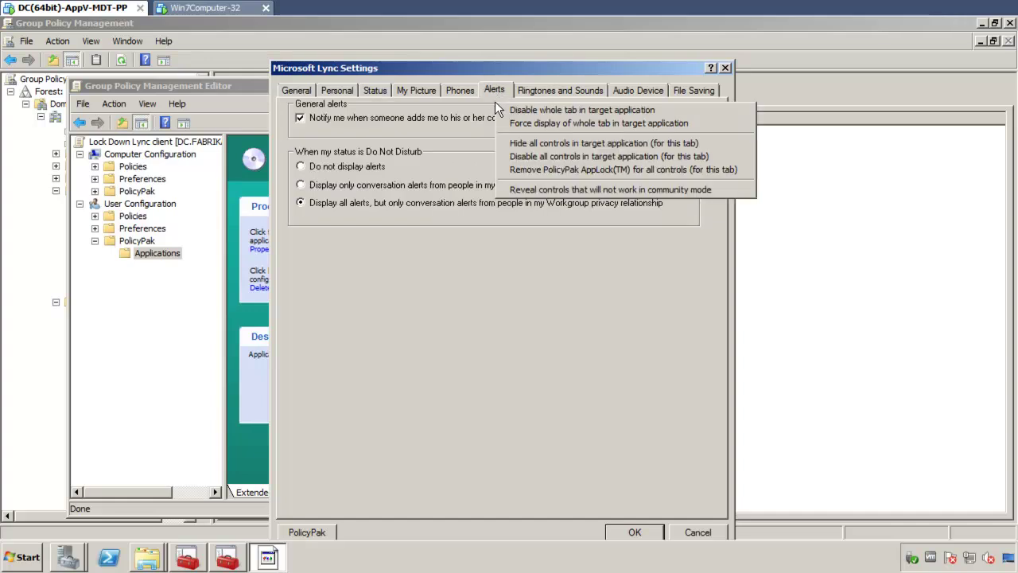
click(646, 111)
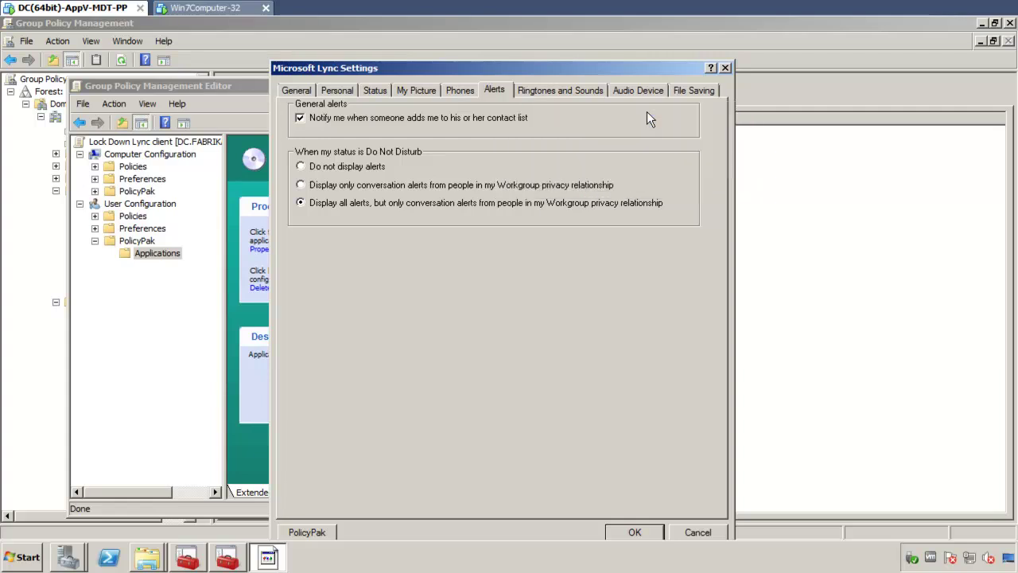
click(634, 532)
Step: Switch to the Win7Computer-32 machine and refresh its policies by running gpupdate in a command prompt
click(205, 8)
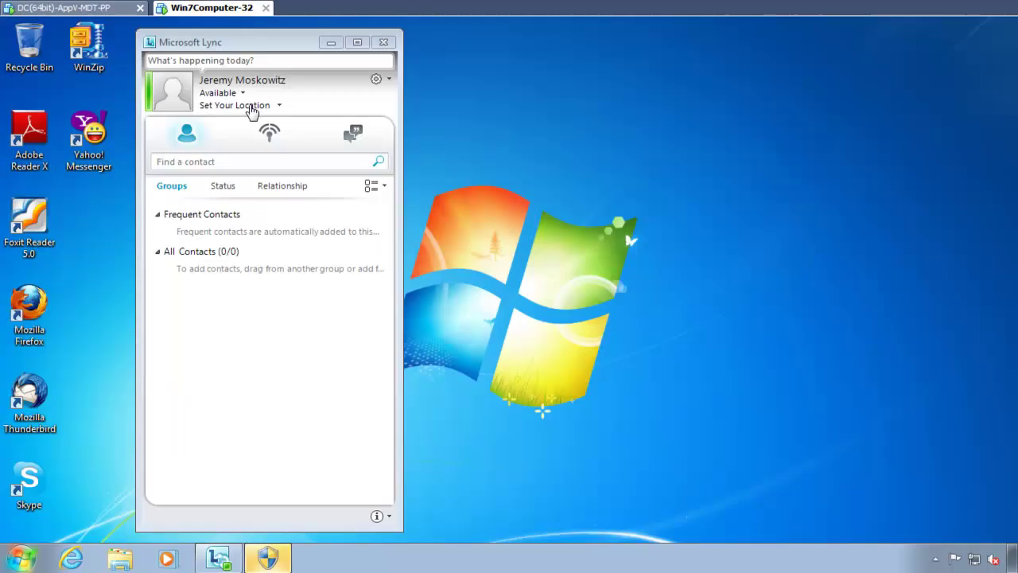
click(23, 559)
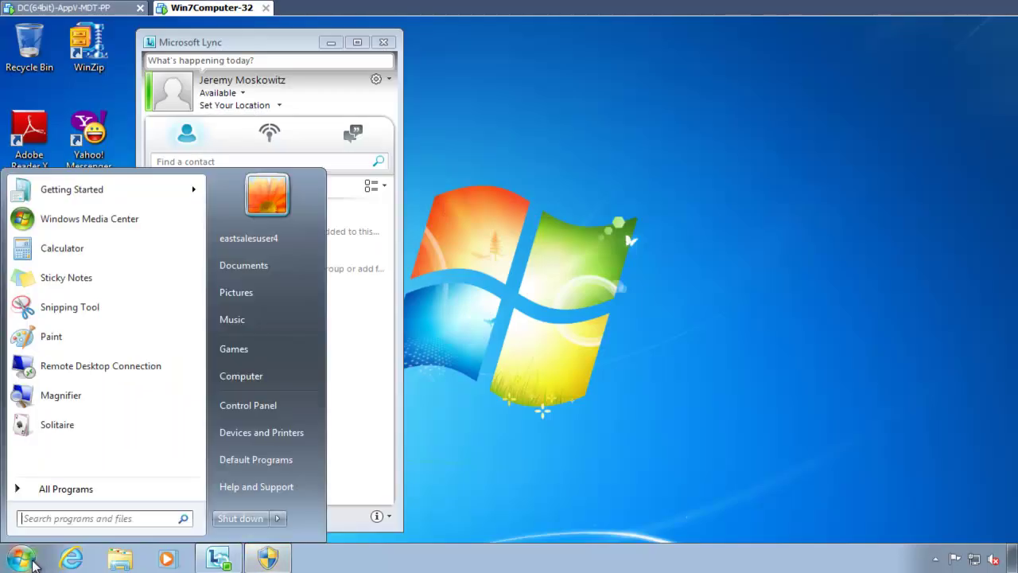
key(Return)
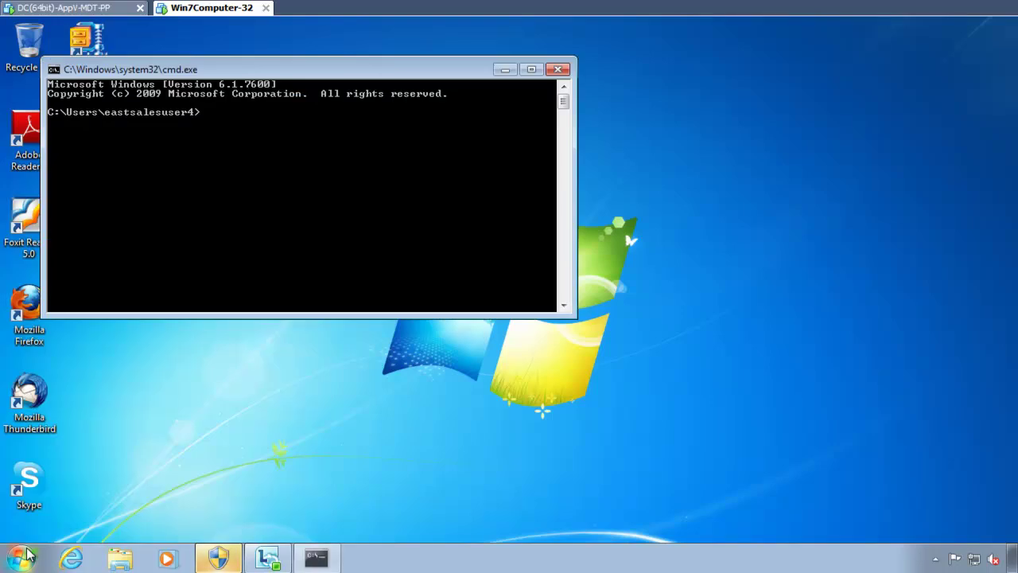
text(gpupdate)
key(Return)
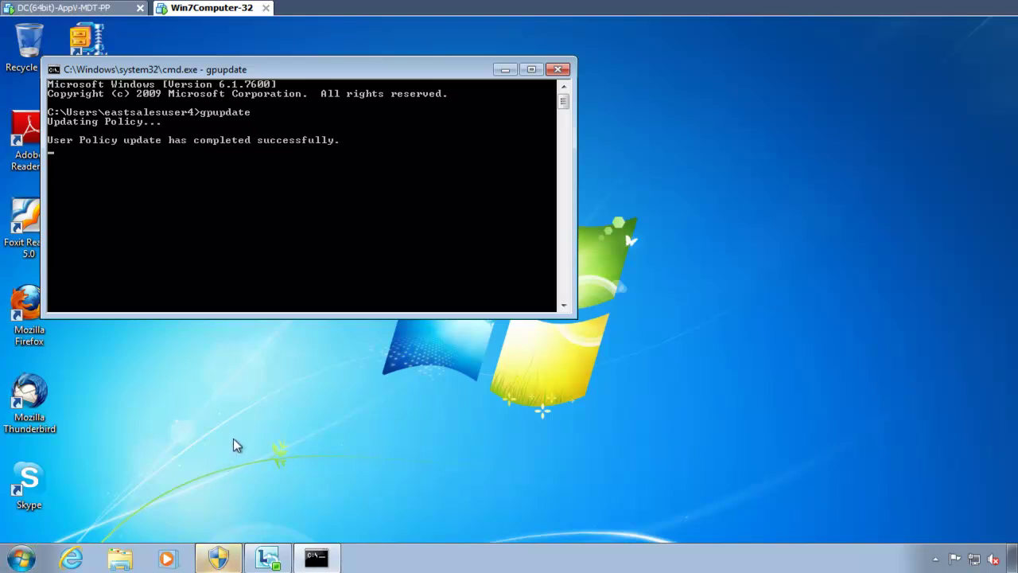
drag(169, 72, 354, 143)
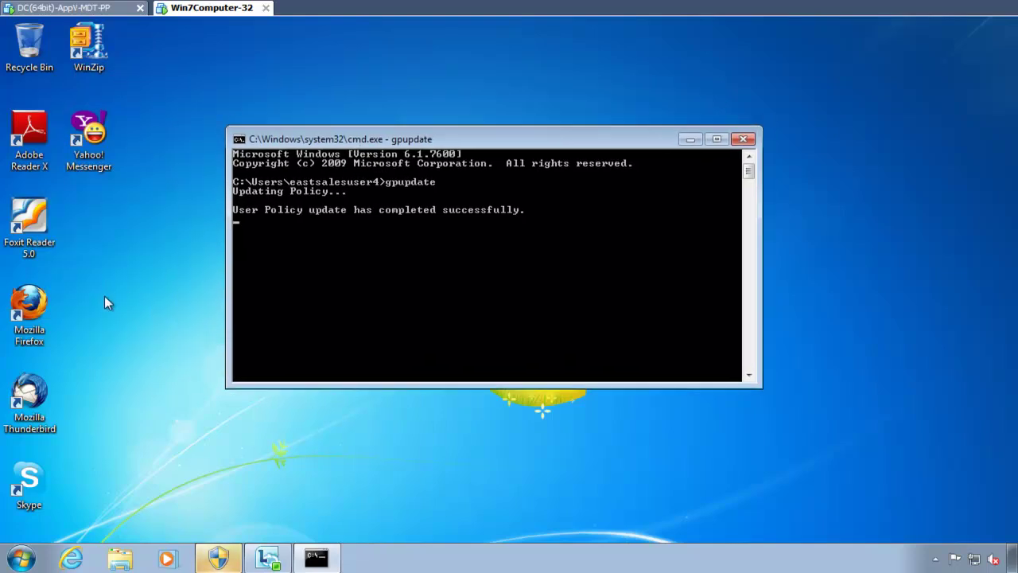
Step: Launch Microsoft Lync on the client machine and open its Options dialog
click(21, 560)
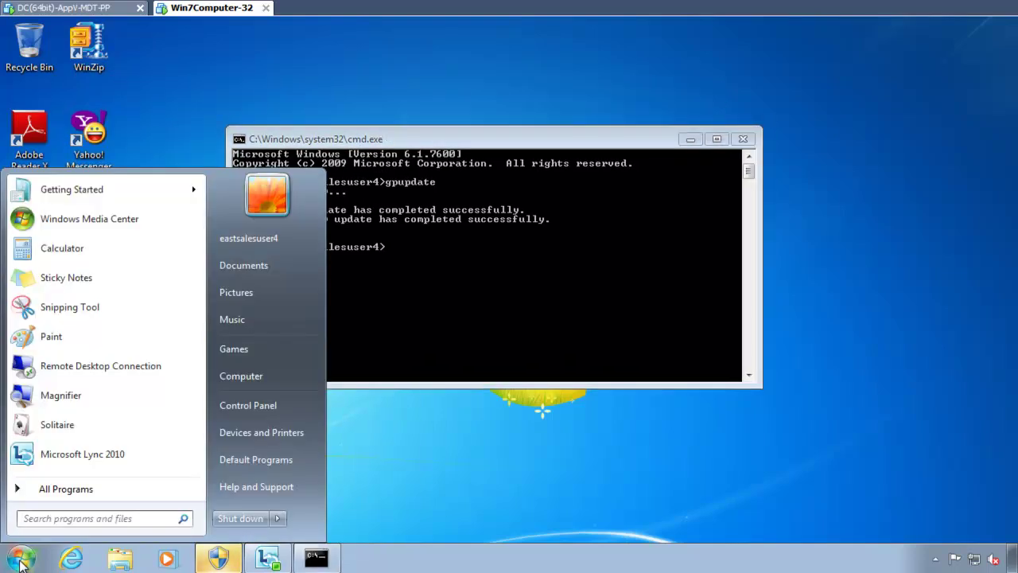
text(ly)
key(Return)
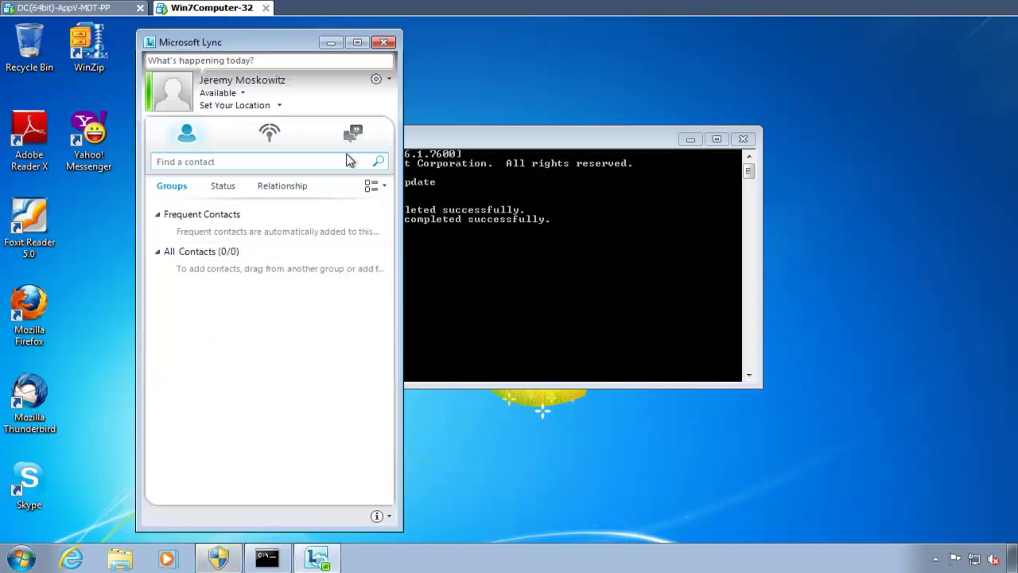
click(389, 80)
mouse_move(409, 136)
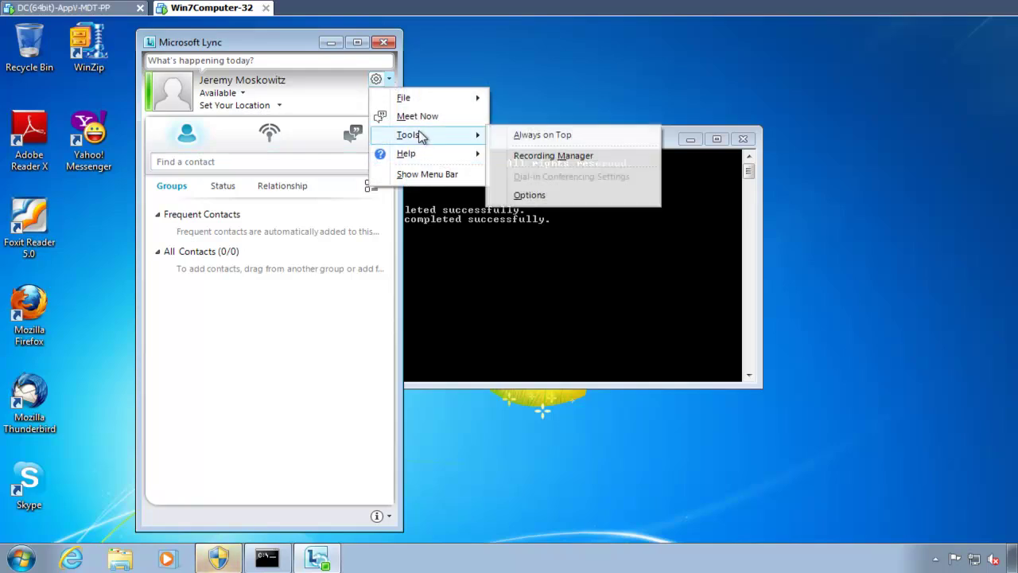
click(553, 196)
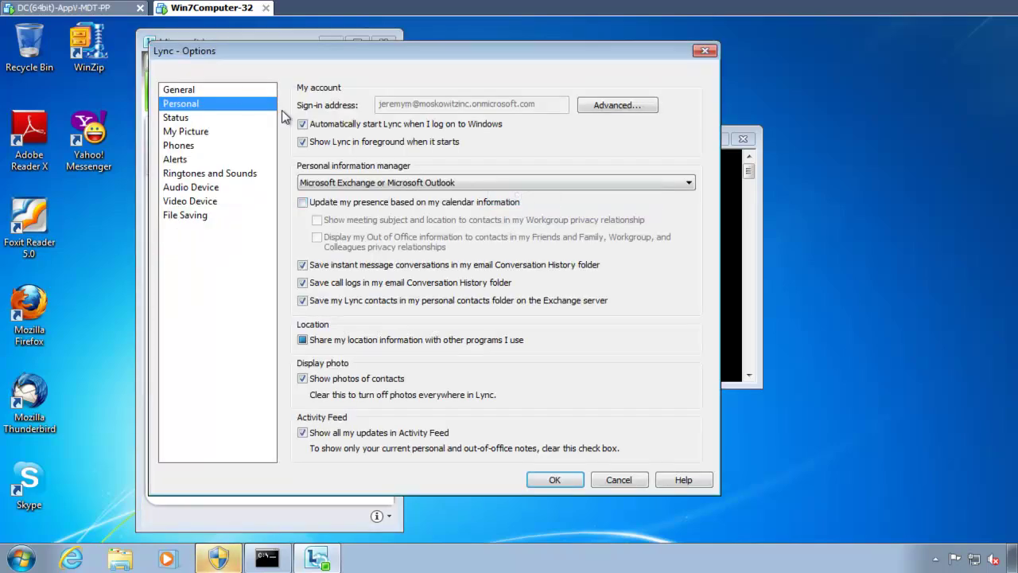
Step: Check the General, Personal and Status options in Lync against the policy, and test whether the Away minutes can be adjusted
click(231, 91)
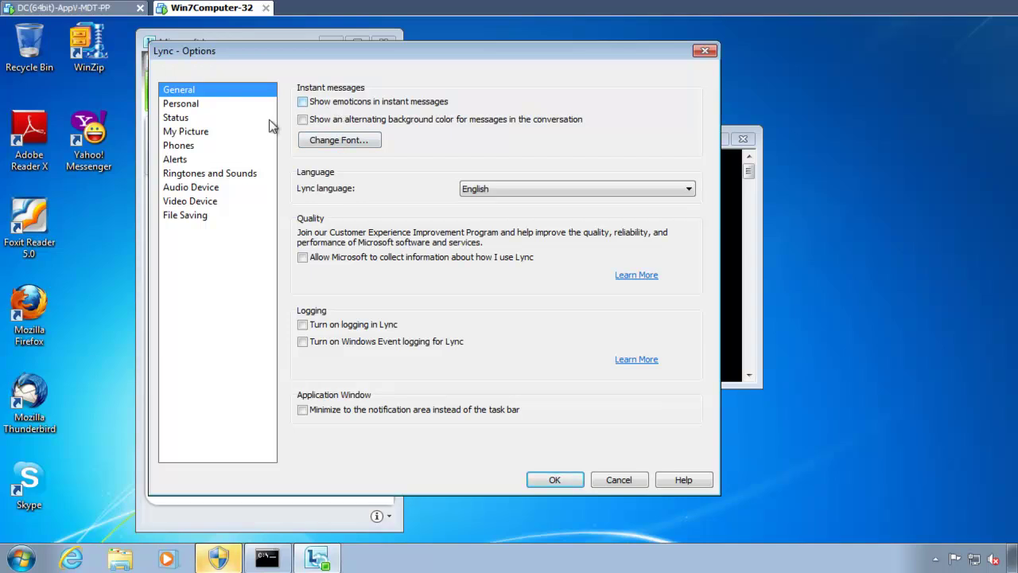
click(219, 109)
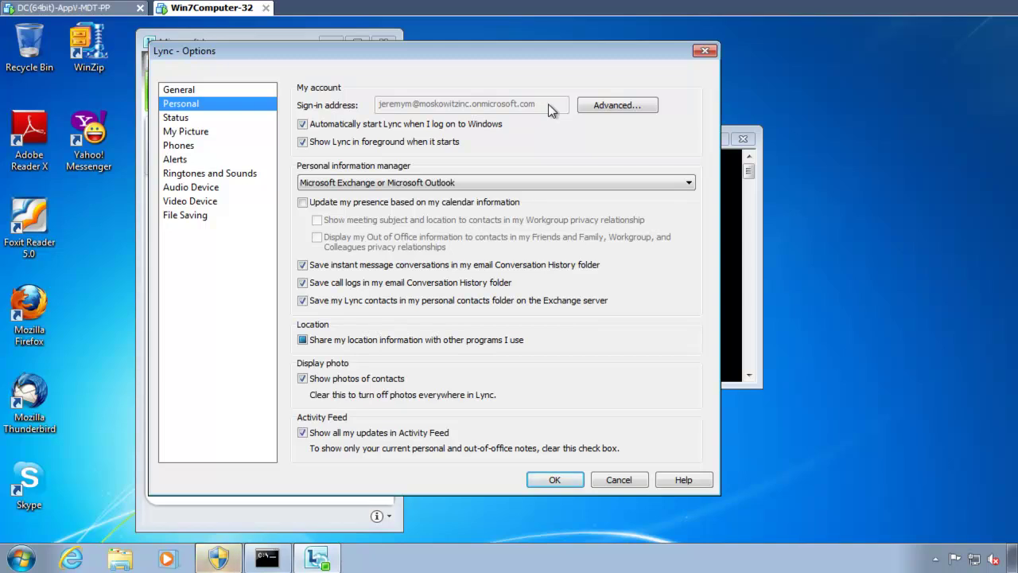
click(202, 119)
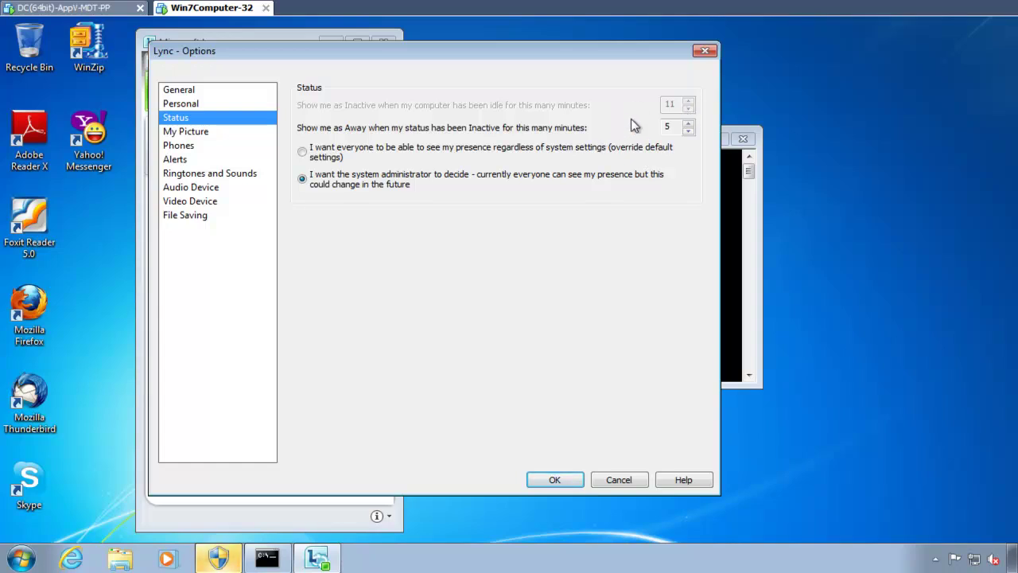
click(688, 124)
click(687, 123)
click(688, 131)
click(688, 131)
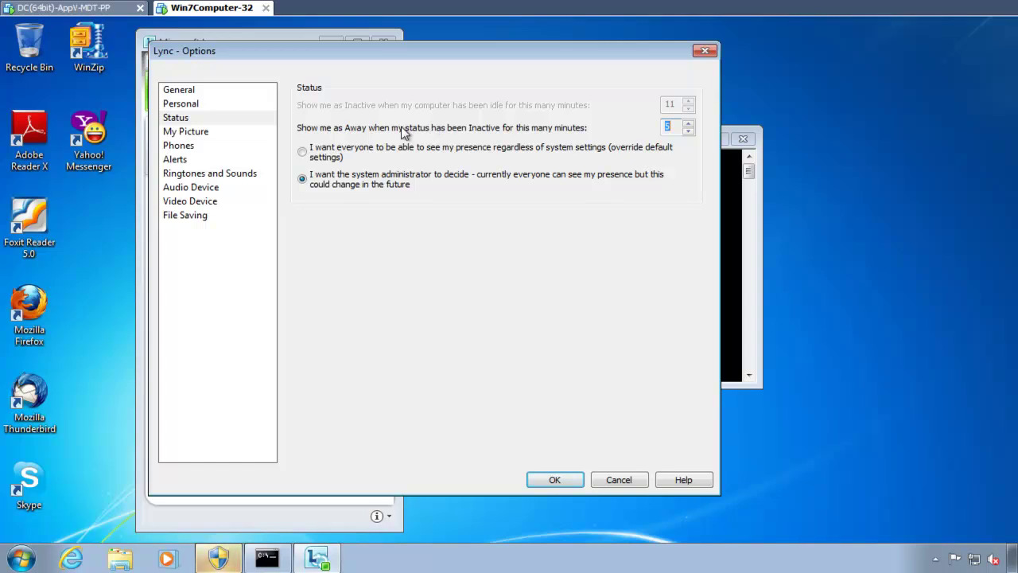
Step: Try to open the Alerts page in the Lync options to test its lockdown
click(198, 160)
key(Down)
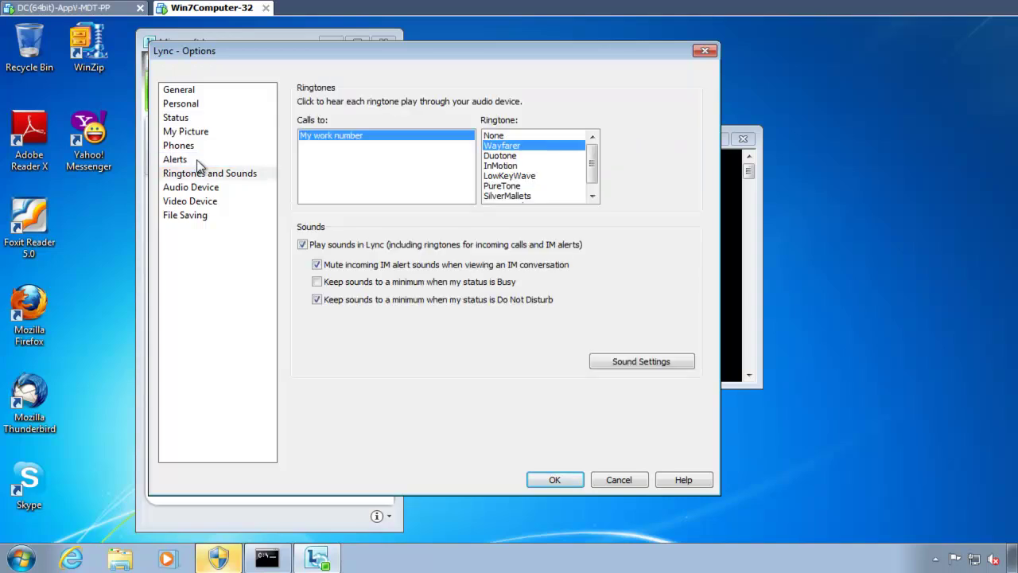
click(198, 159)
key(Down)
click(195, 148)
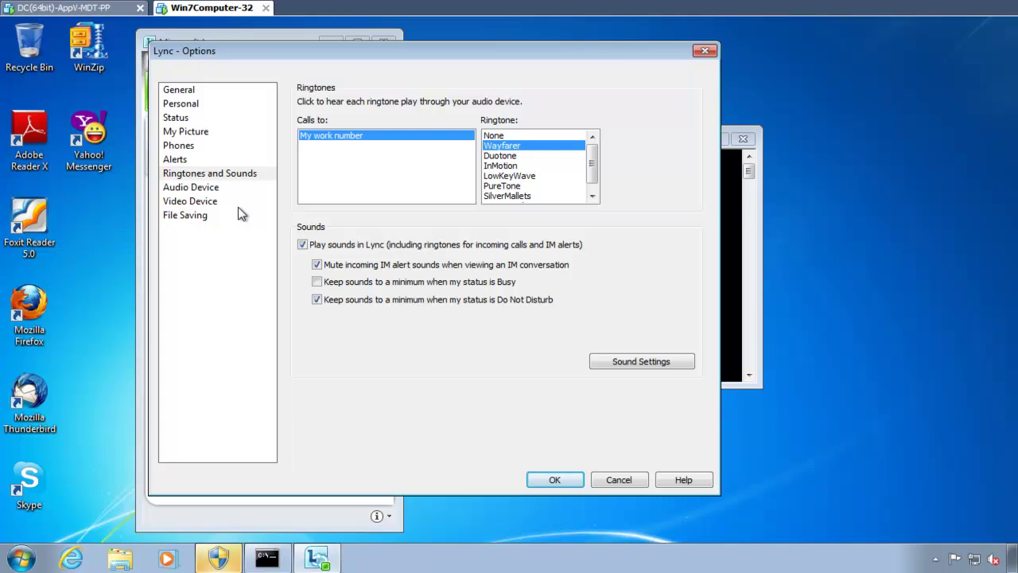
Step: Switch back to the domain controller, reopen the Microsoft Lync policy settings, and review the Personal, Status and My Picture settings
click(64, 7)
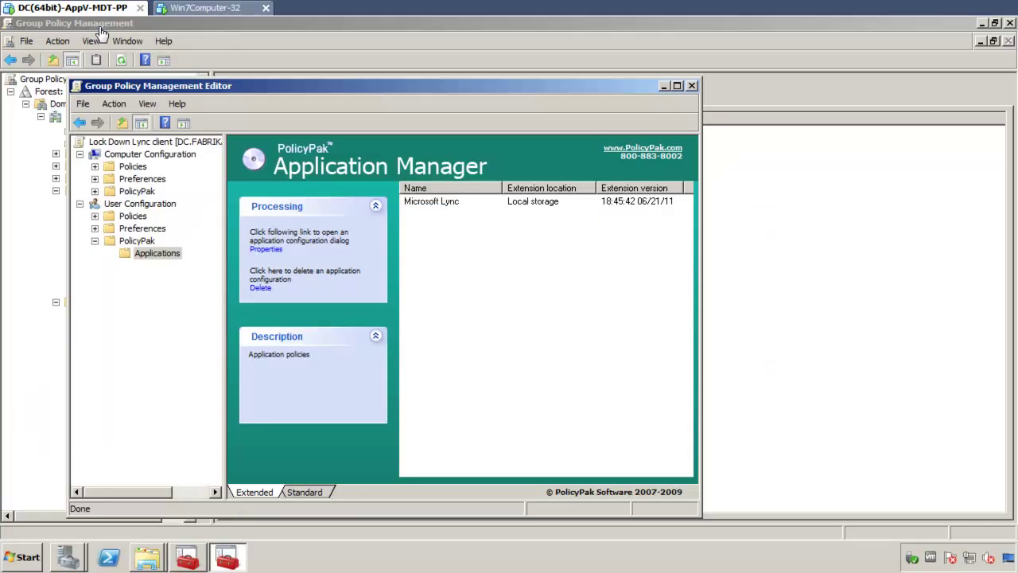
double_click(441, 203)
drag(290, 58, 475, 56)
click(342, 76)
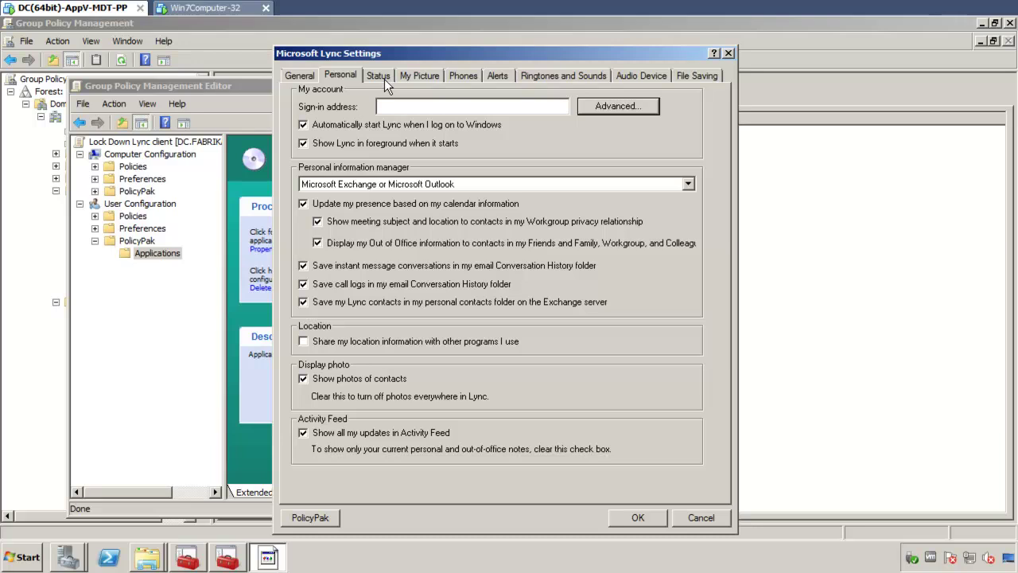
click(384, 78)
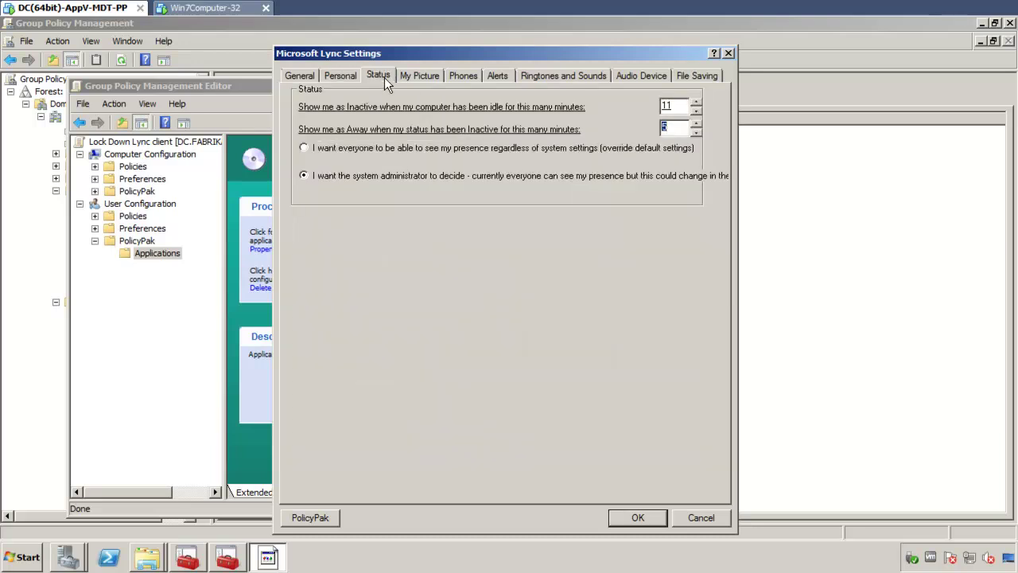
click(417, 75)
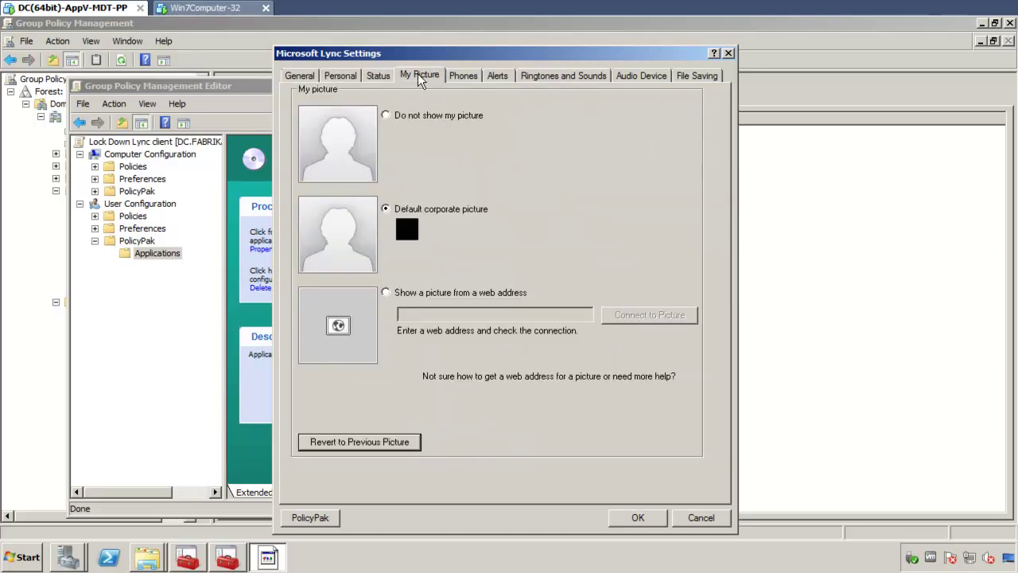
Step: In the Alerts settings, set the Do Not Disturb behavior to Do not display alerts
click(492, 75)
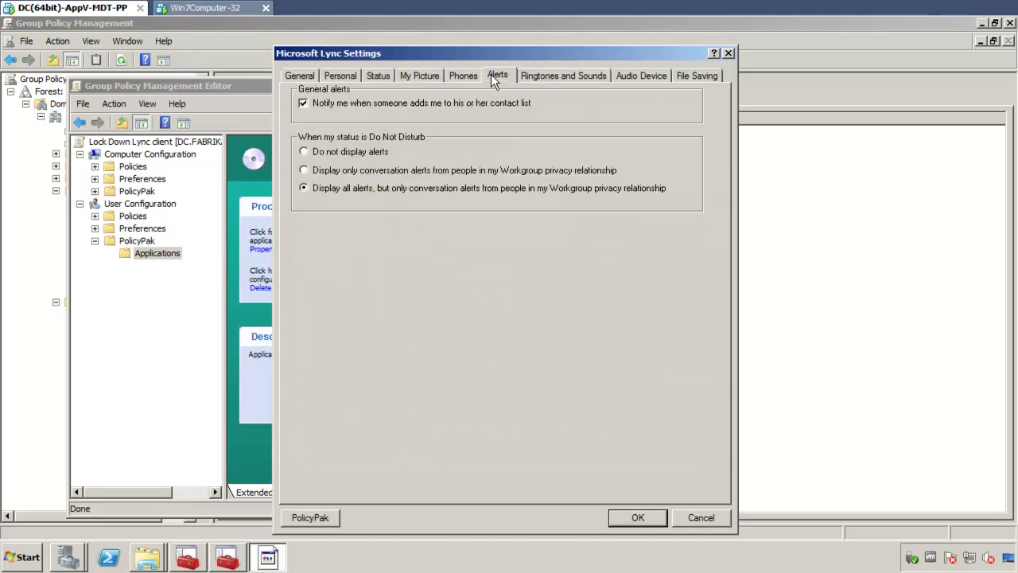
click(343, 188)
click(344, 169)
click(341, 150)
Step: In the Personal settings, turn off starting Lync automatically at Windows logon and showing it in the foreground when it starts
click(340, 75)
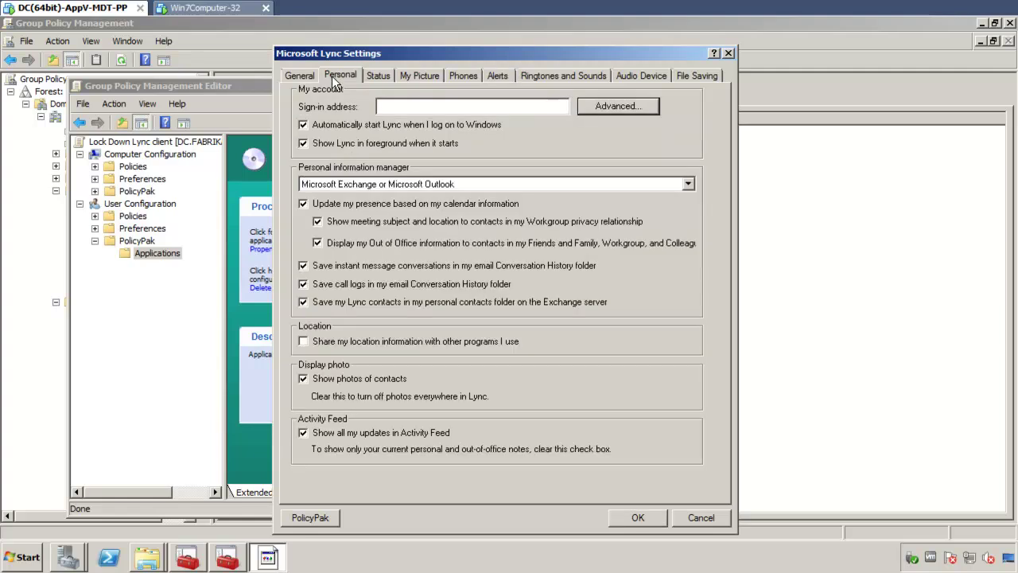
click(301, 75)
click(340, 75)
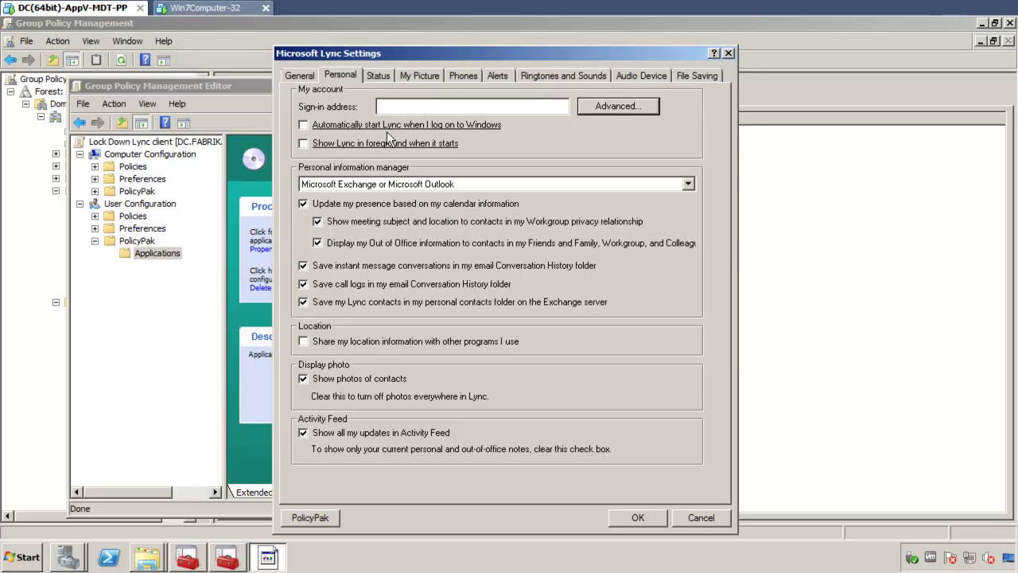
Step: Examine the lockdown choices for the Workgroup-only conversation alerts option in the Alerts settings, and return to the General settings
click(496, 76)
click(348, 150)
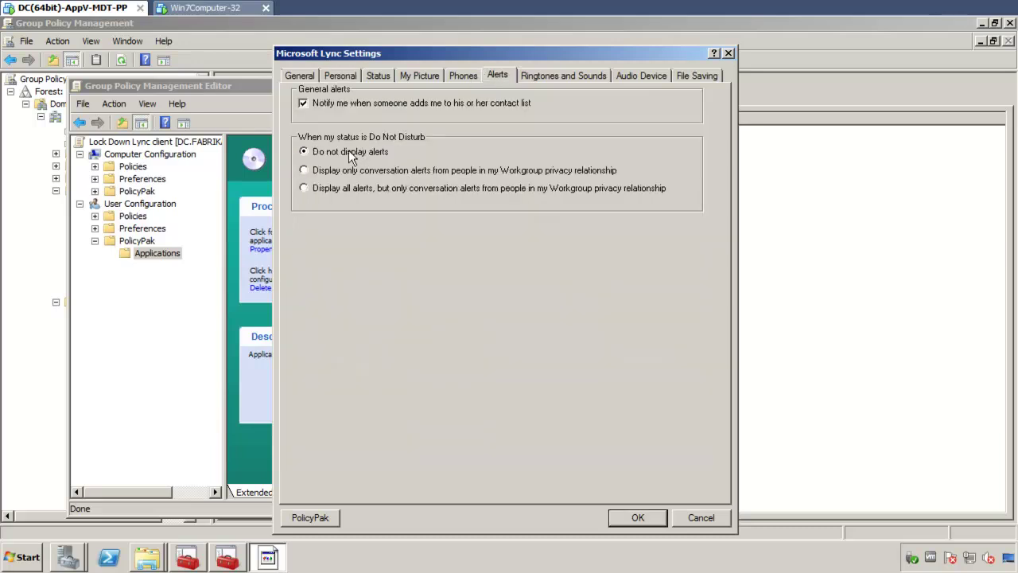
right_click(361, 170)
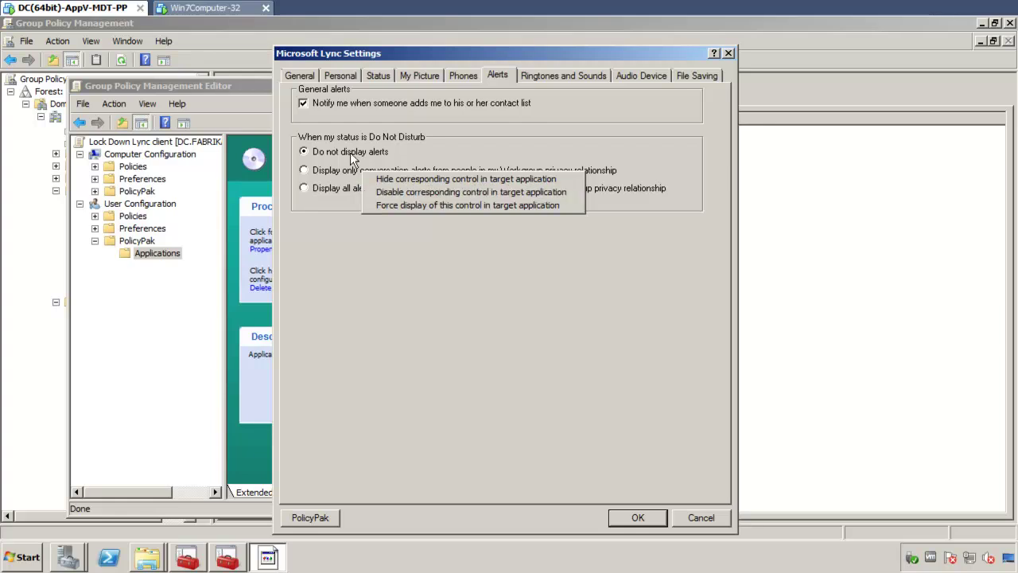
click(351, 128)
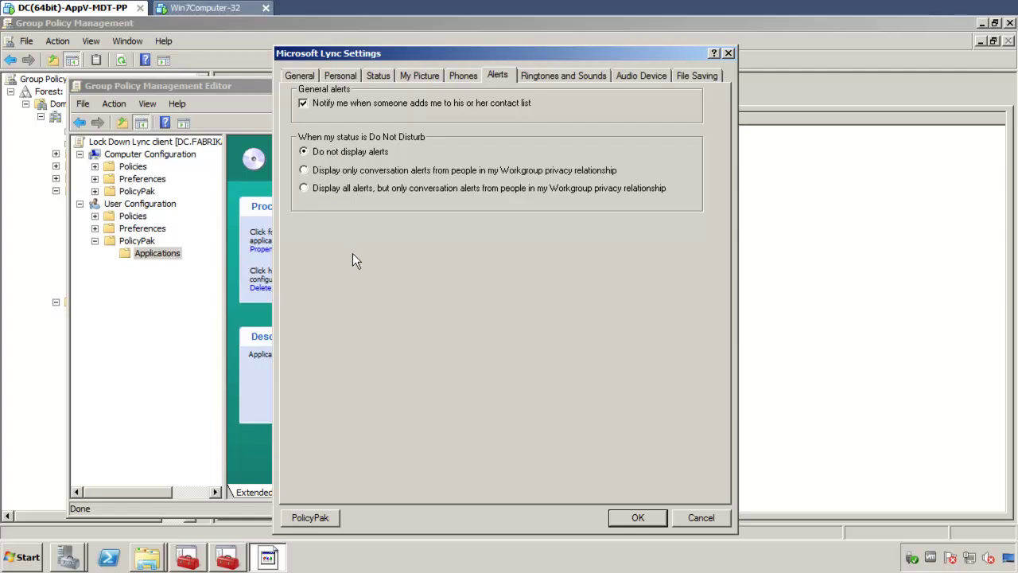
click(299, 75)
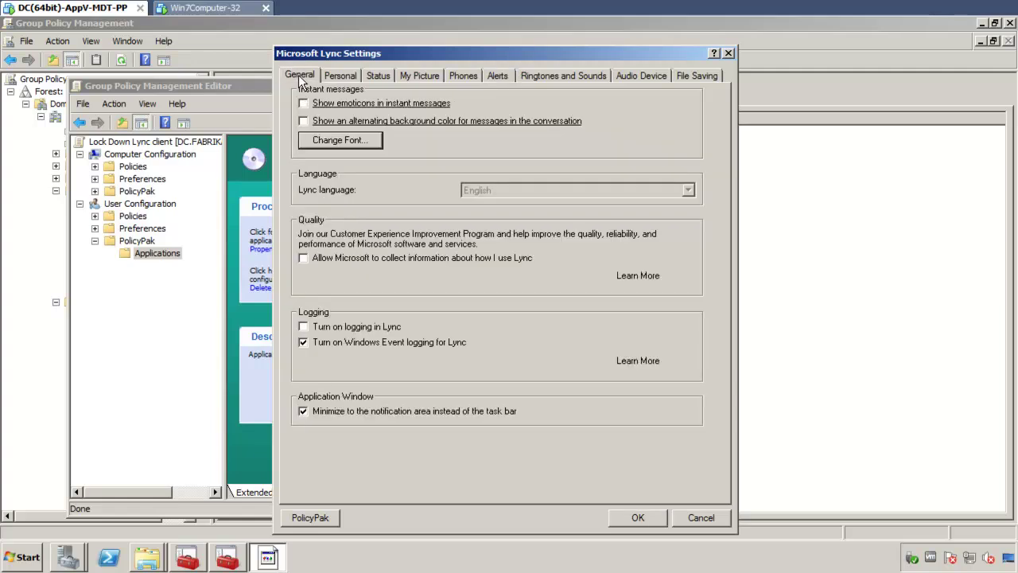